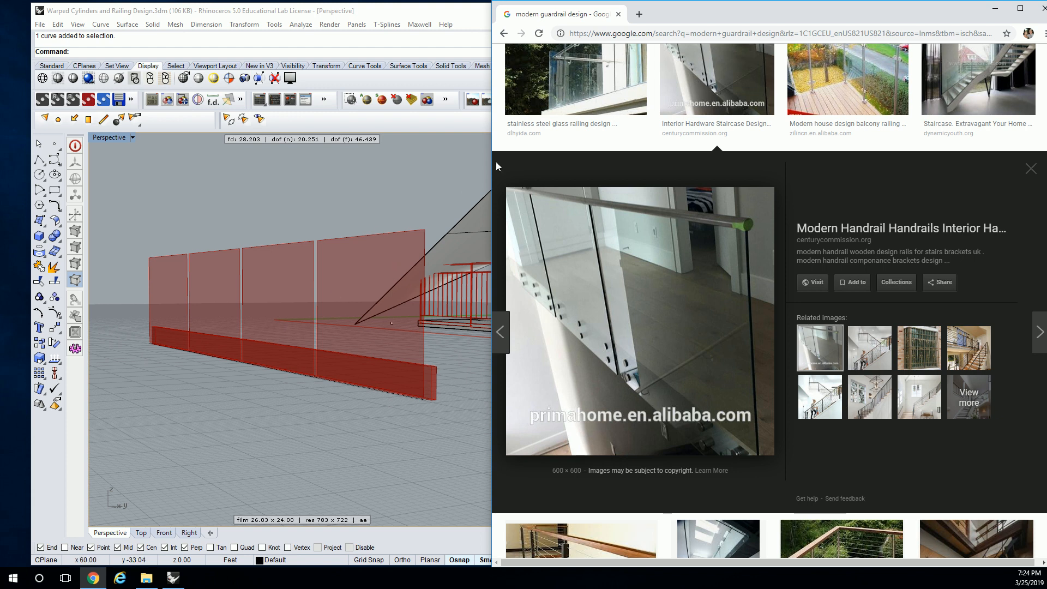
- Examine the modern glass guardrail reference photo against the railing model and its surface subdivision definition
left_click_drag(814, 16, 798, 345)
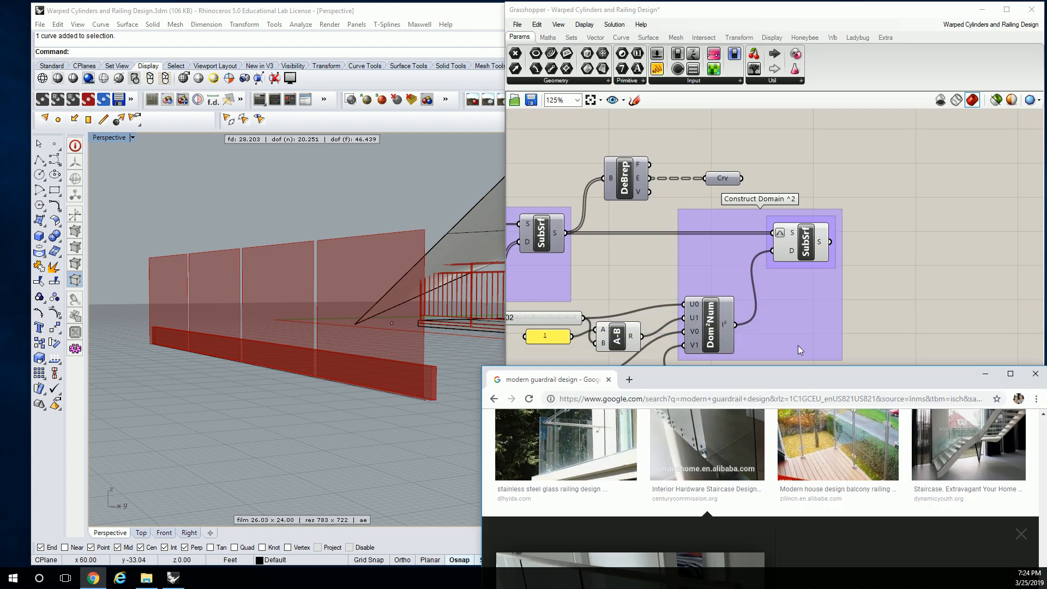
right_click(736, 180)
left_click(765, 218)
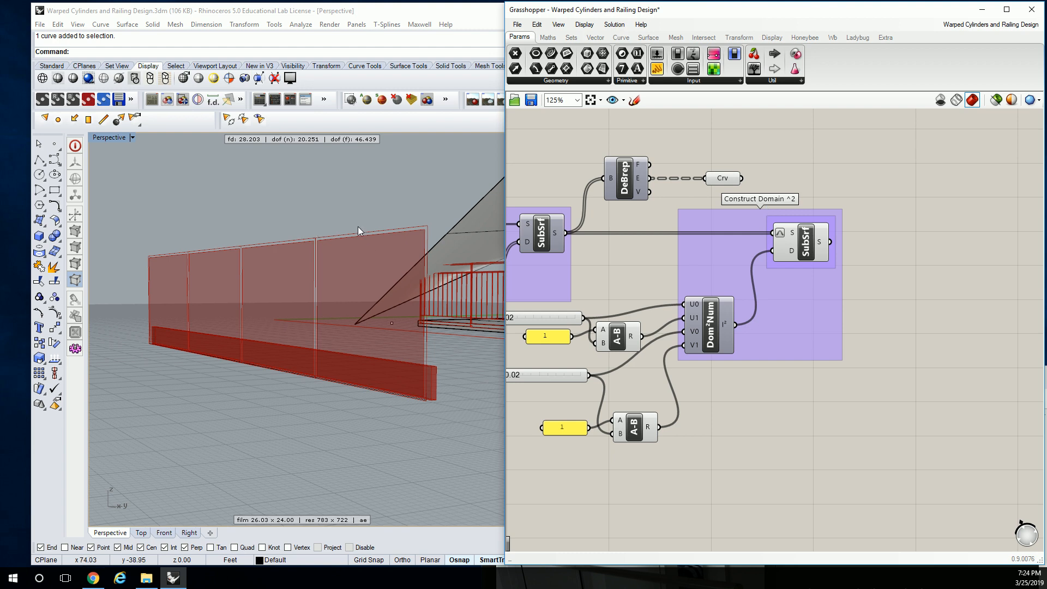
right_click_drag(716, 343, 798, 327)
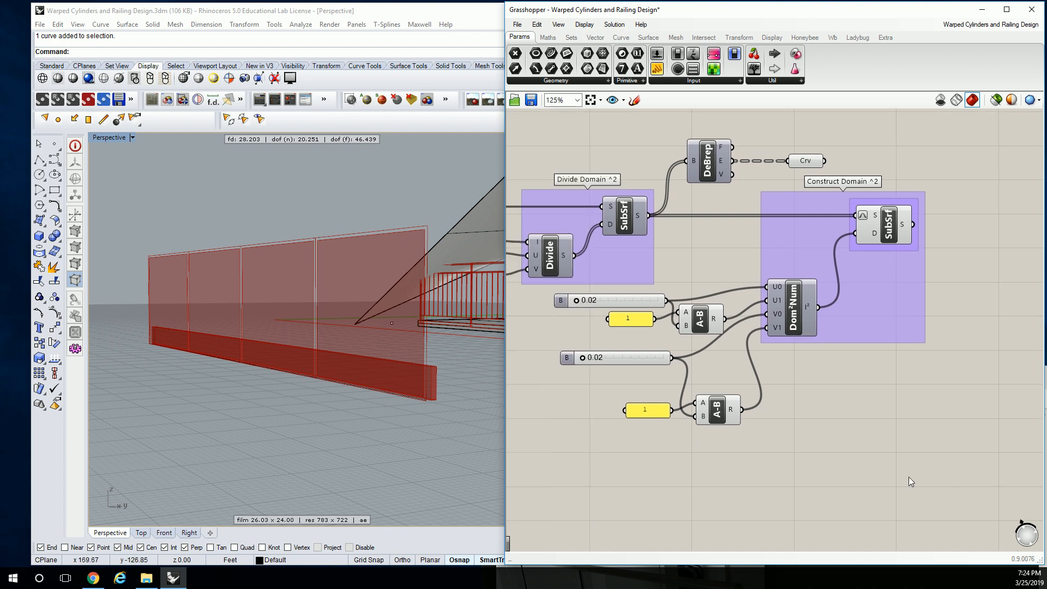
left_click(1046, 413)
left_click_drag(685, 377, 651, 24)
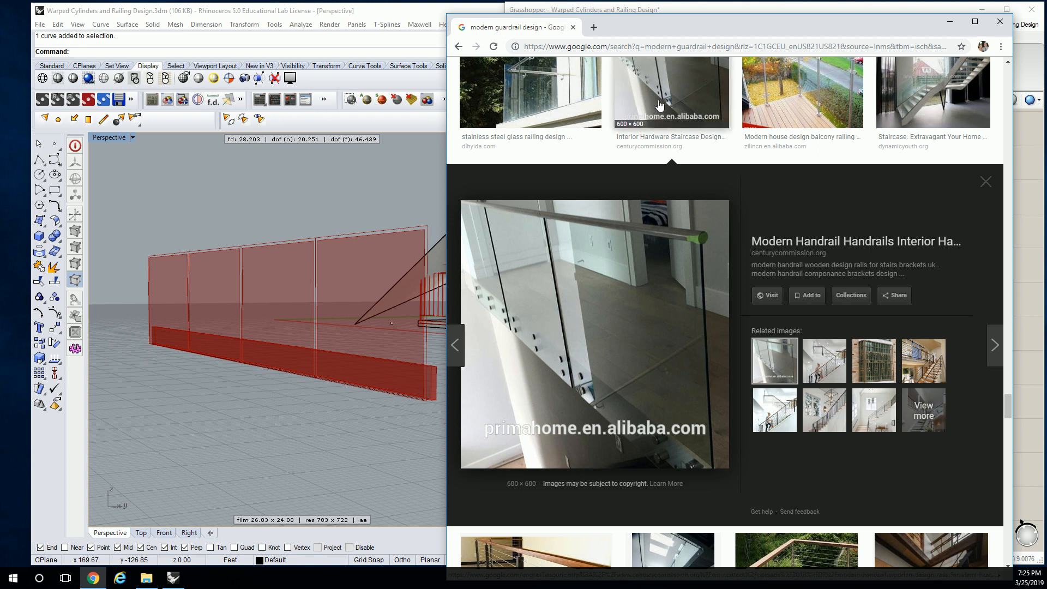
left_click_drag(749, 27, 1046, 27)
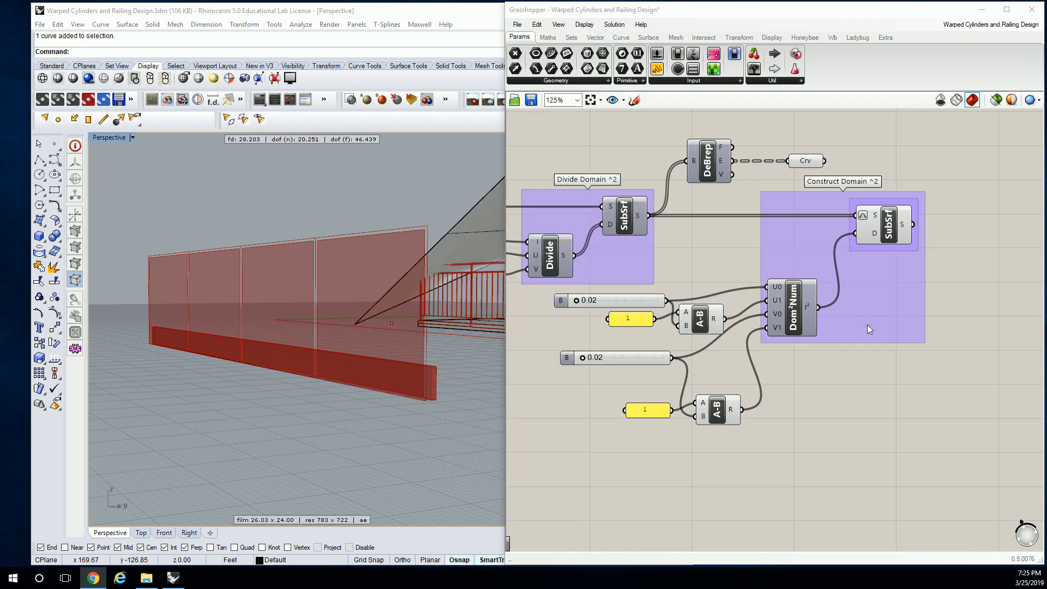
right_click_drag(885, 237, 833, 244)
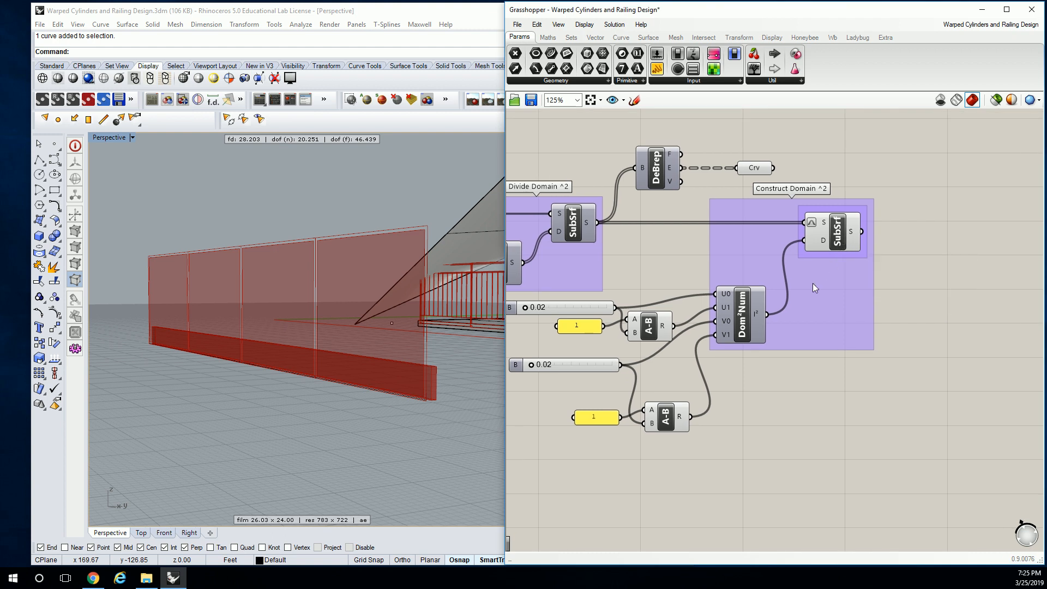
right_click_drag(808, 302, 868, 255)
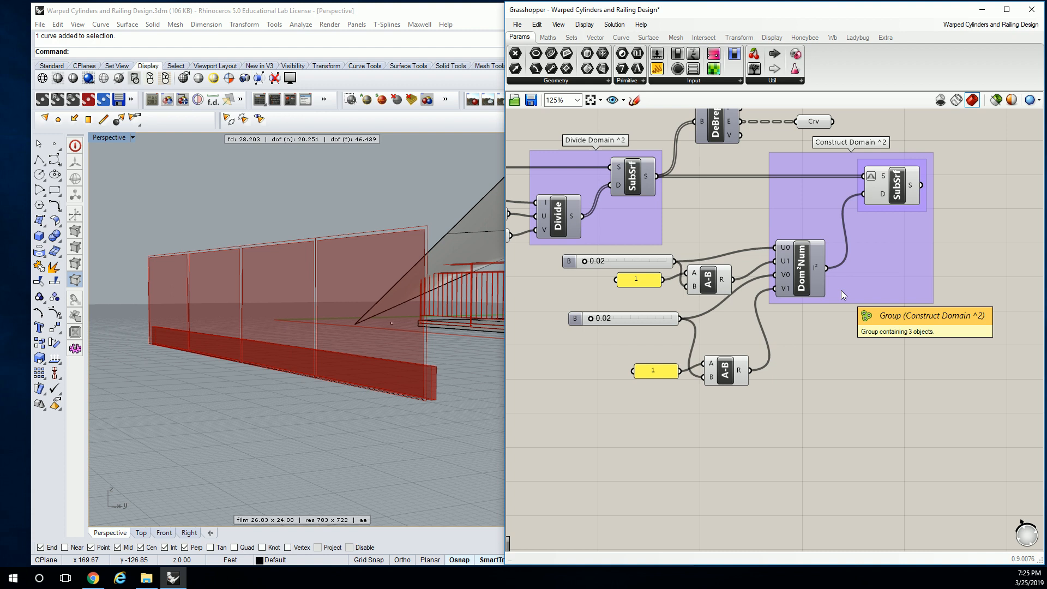
- Duplicate the Construct Domain² group with its sliders, panels and subtractions, and feed the original SubSrf output into the copy's SubSrf
left_click_drag(823, 427, 602, 261)
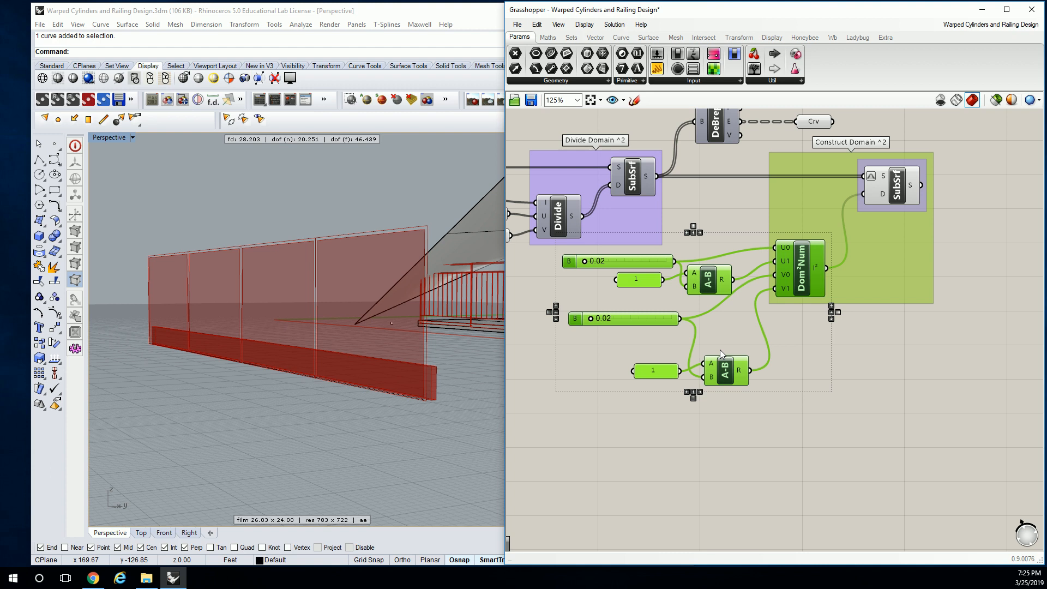
left_click(813, 195)
right_click_drag(817, 236, 673, 234)
scroll(724, 241, "down", 2)
left_click_drag(770, 338, 596, 207)
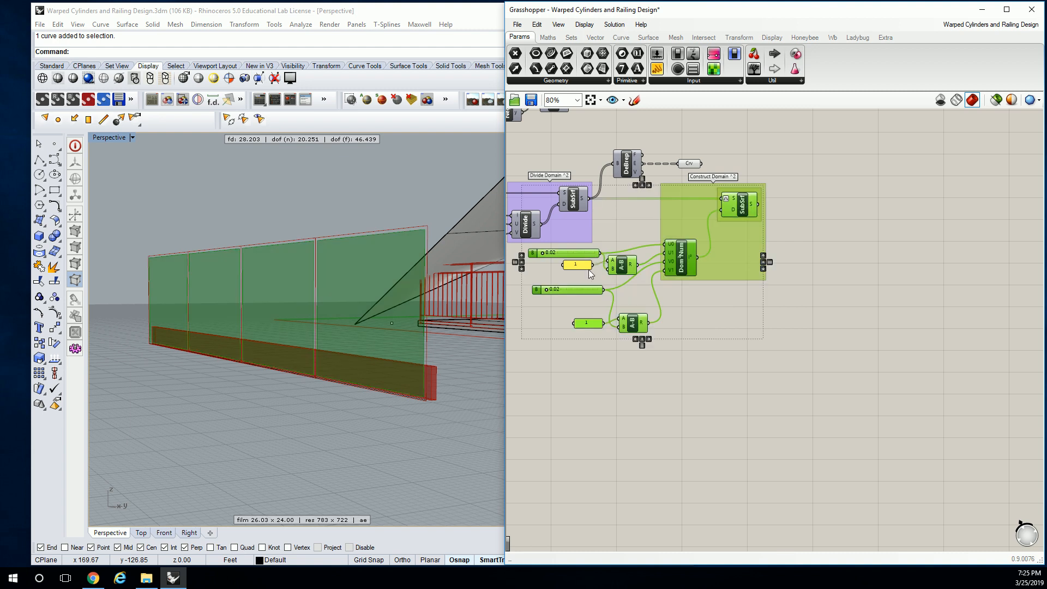
key("ctrl+c")
key("ctrl+v")
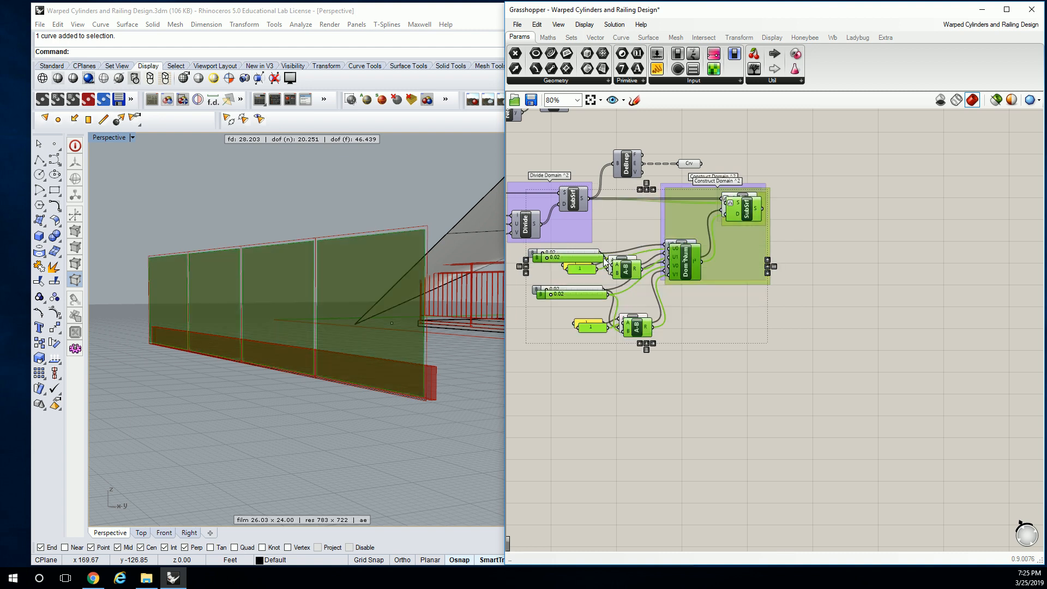
left_click_drag(681, 261, 944, 270)
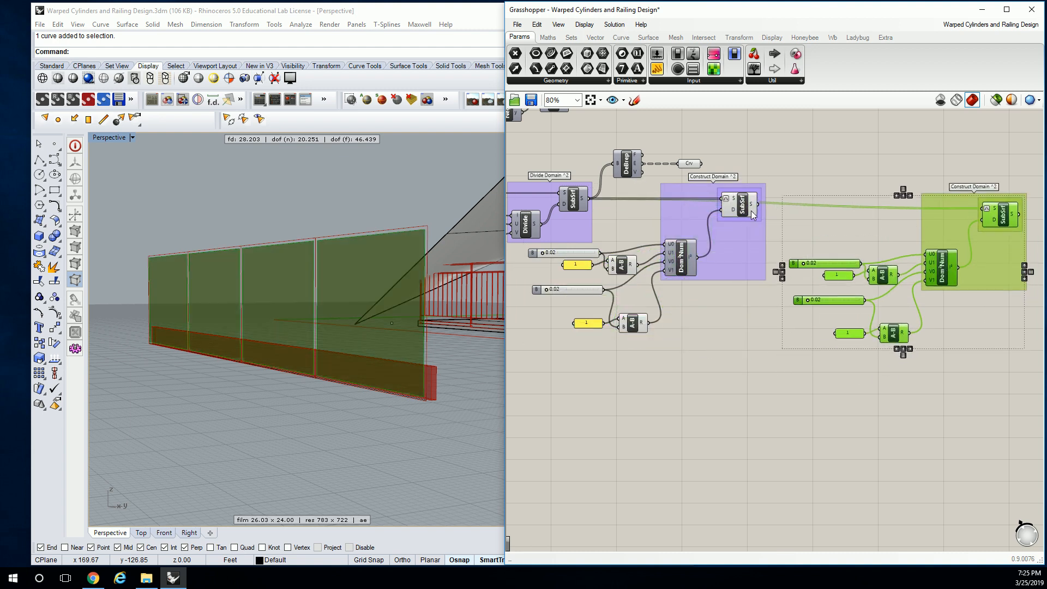
left_click_drag(762, 212, 980, 209)
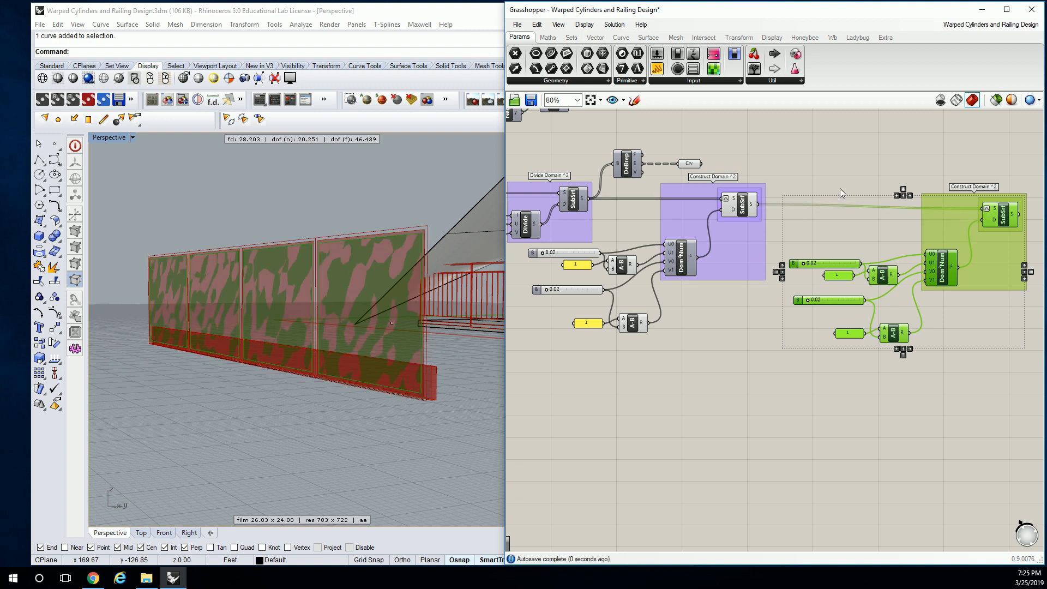
- Try removing both A-B subtraction components and their constant panels from the duplicated domain setup
scroll(398, 284, "up", 2)
scroll(346, 254, "up", 3)
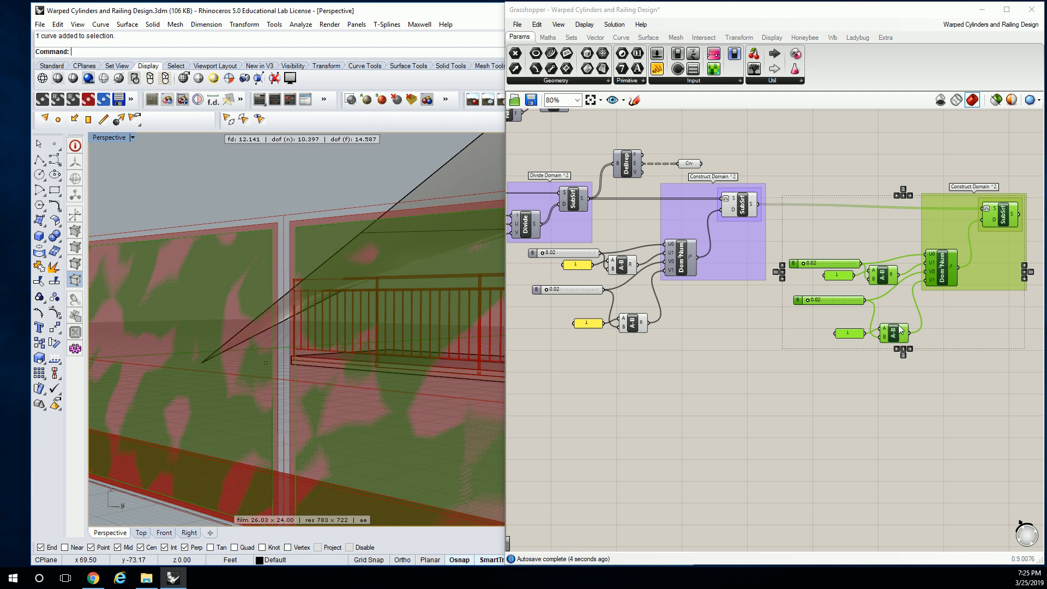
scroll(911, 321, "up", 4)
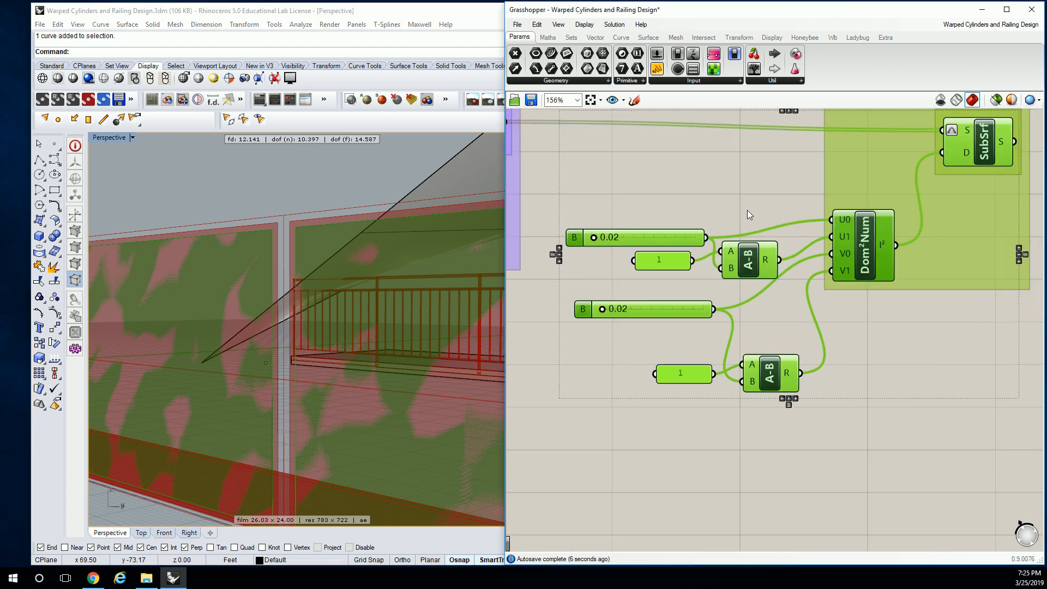
left_click(747, 264)
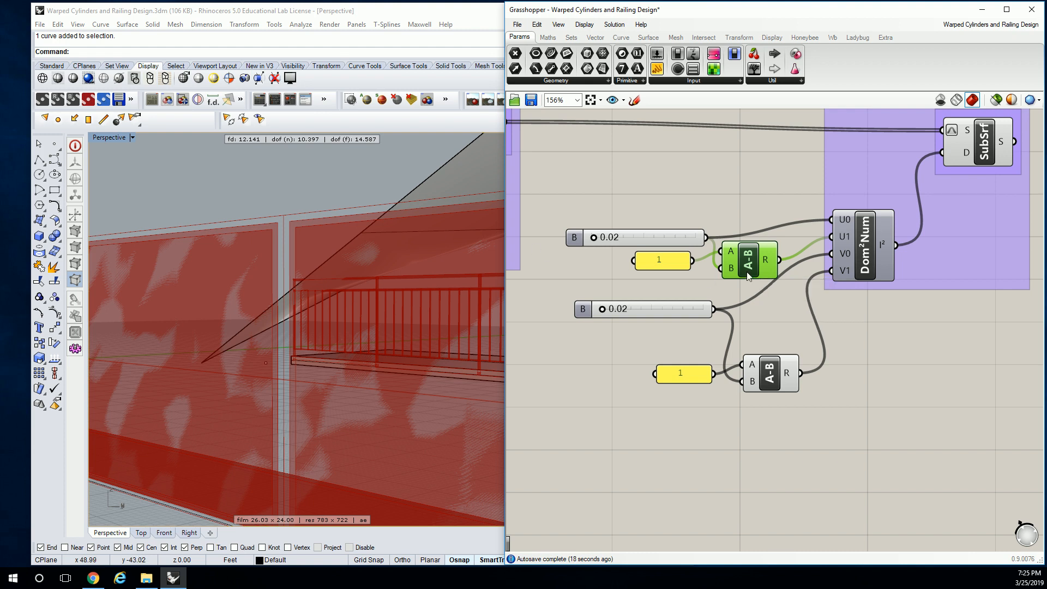
key("Delete")
left_click(688, 376)
key("Delete")
left_click(781, 377)
key("Delete")
left_click(681, 264)
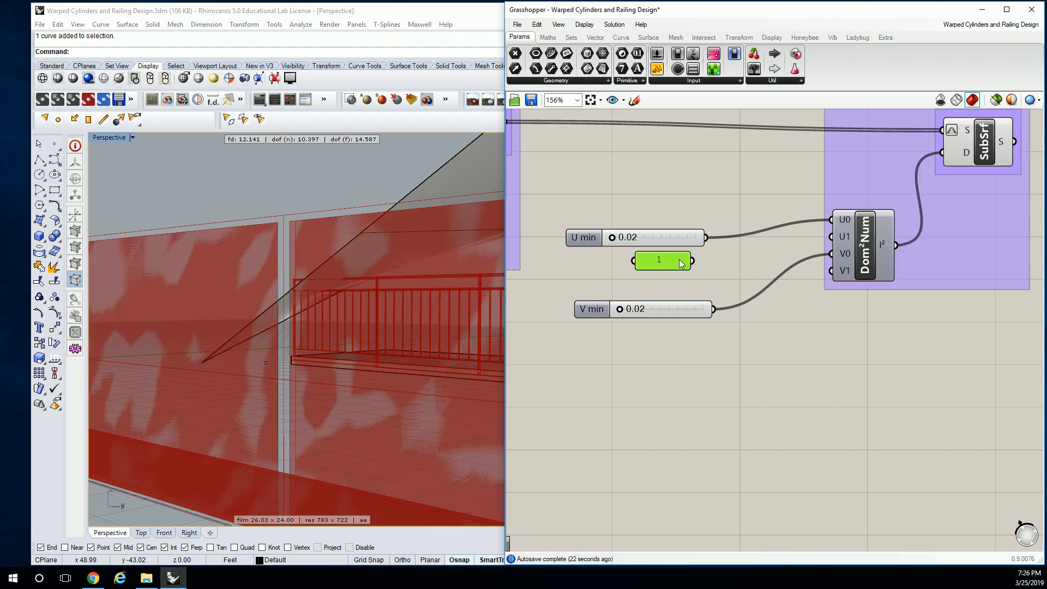
key("Delete")
- Try duplicating the U min and V min sliders and wiring the copies to the domain's U1 and V1 inputs
left_click(670, 236)
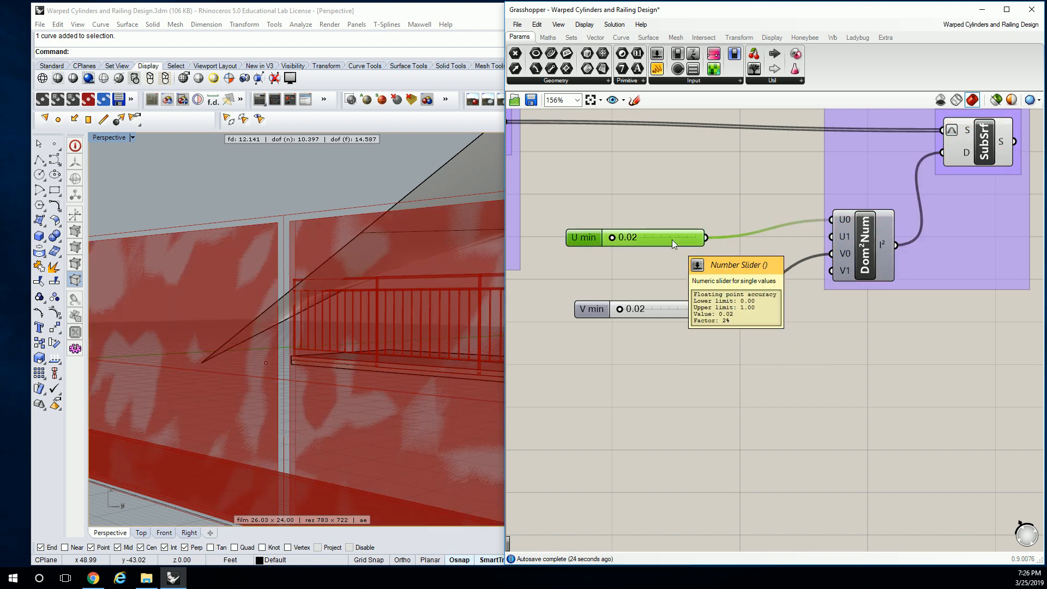
left_click(635, 308, "shift")
key("ctrl+c")
key("ctrl+v")
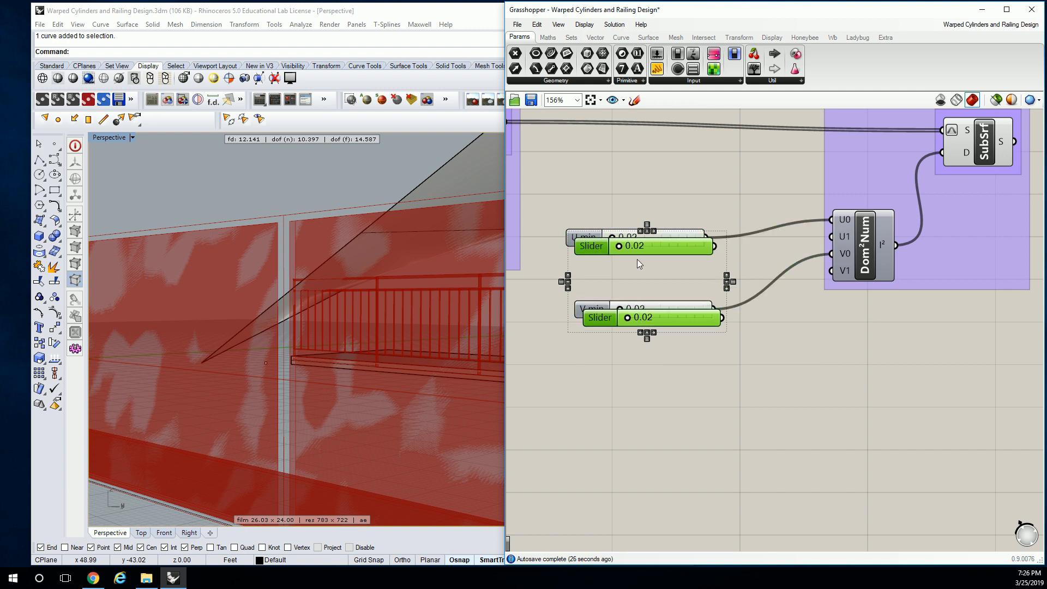
left_click_drag(659, 242, 827, 239)
left_click(696, 205)
left_click_drag(720, 342, 823, 280)
- Set U max to 0.60 and V max to 0.68, and inspect the inset surfaces on the railing panels
left_click_drag(619, 271, 669, 271)
left_click_drag(627, 342, 684, 344)
right_click_drag(328, 355, 346, 330)
scroll(294, 335, "down", 8)
scroll(316, 388, "up", 6)
right_click_drag(315, 388, 297, 371)
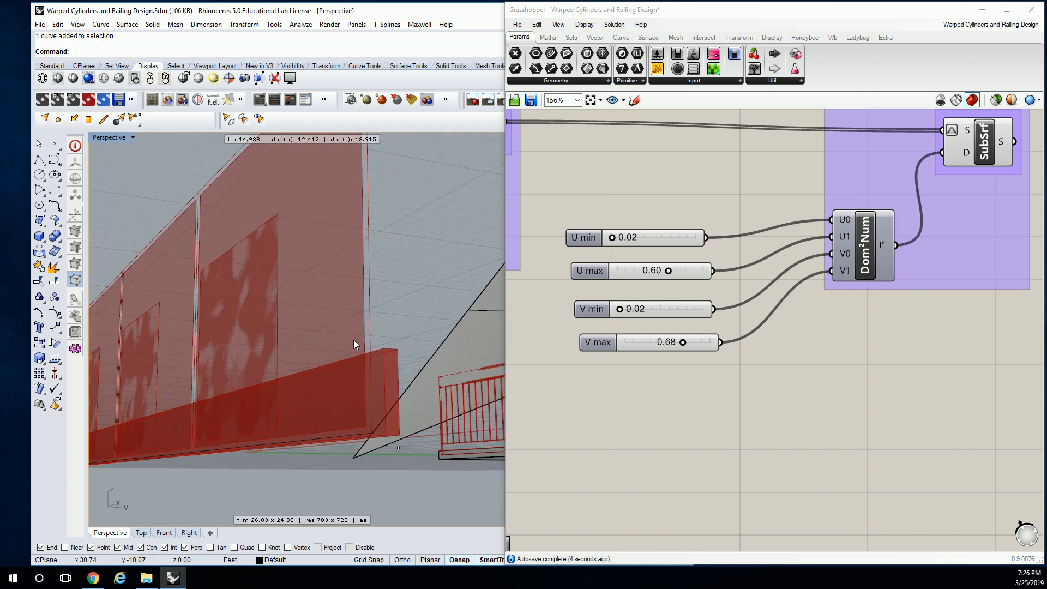
right_click_drag(265, 332, 306, 336)
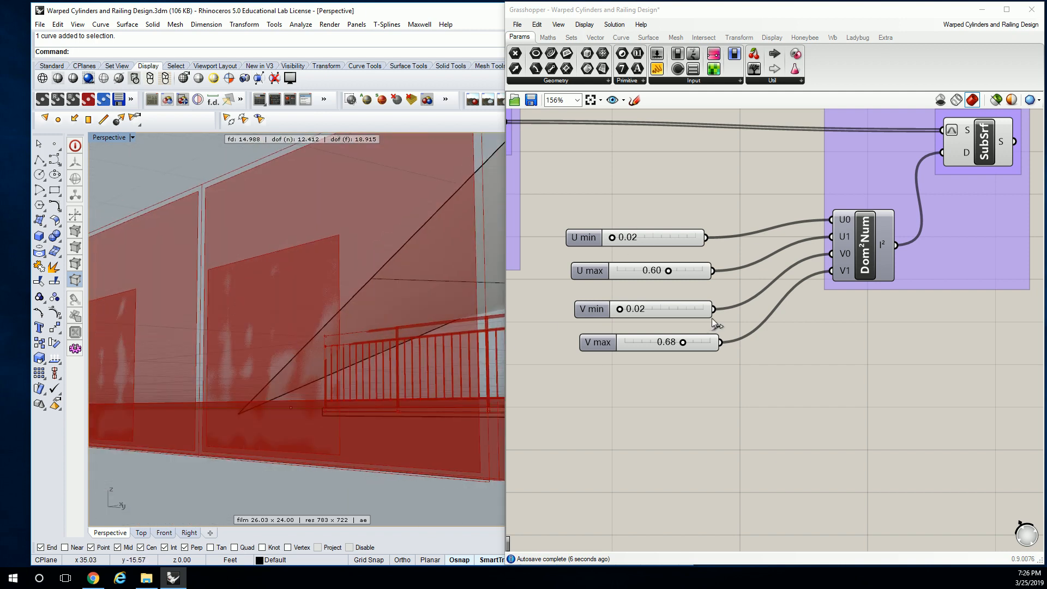
- Undo the added maximum sliders and the deletions in the duplicated domain setup
left_click(662, 179)
key("ctrl+z")
key("ctrl+z")
key("ctrl+z")
key("ctrl+z")
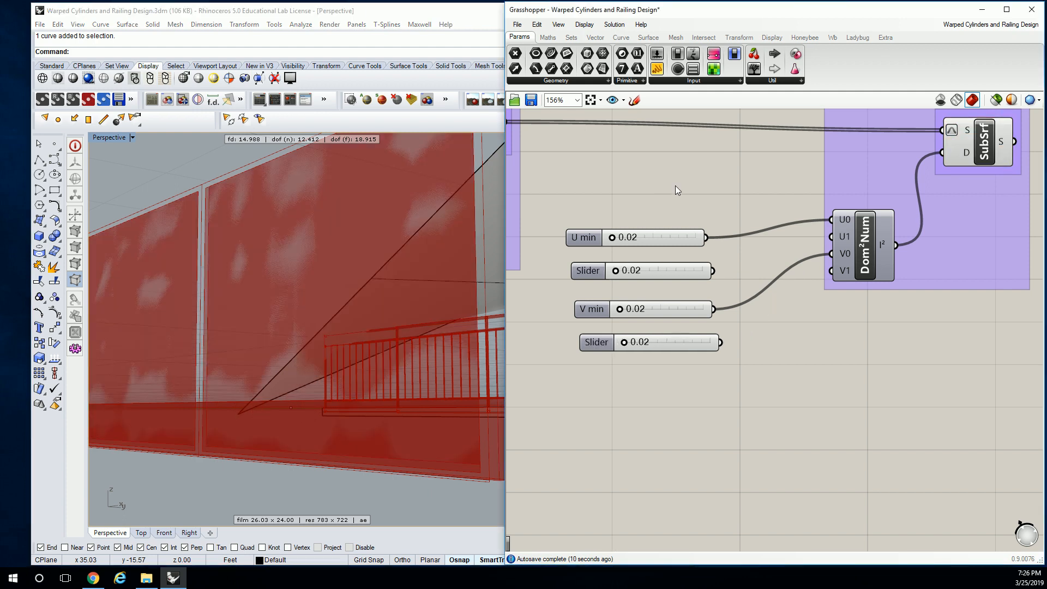
key("ctrl+z")
key("ctrl+z")
key("ctrl+z")
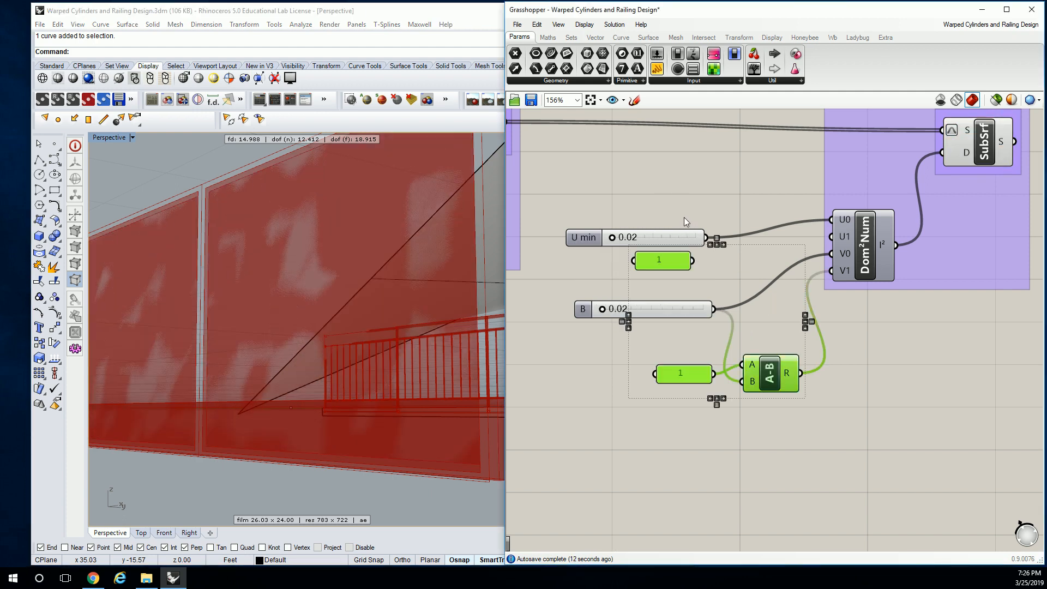
key("ctrl+z")
key("ctrl+z")
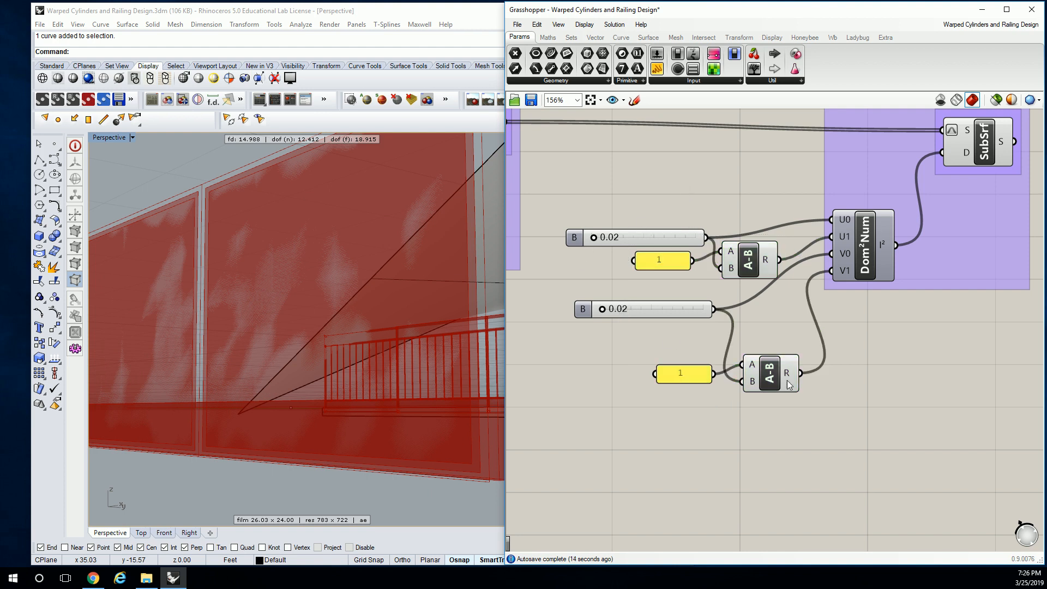
key("ctrl+z")
- Set the duplicated domain's V slider to 0.07 and its U slider to 0.03
mouse_move(602, 309)
left_mouse_down()
mouse_move(646, 313)
mouse_move(608, 312)
left_mouse_up()
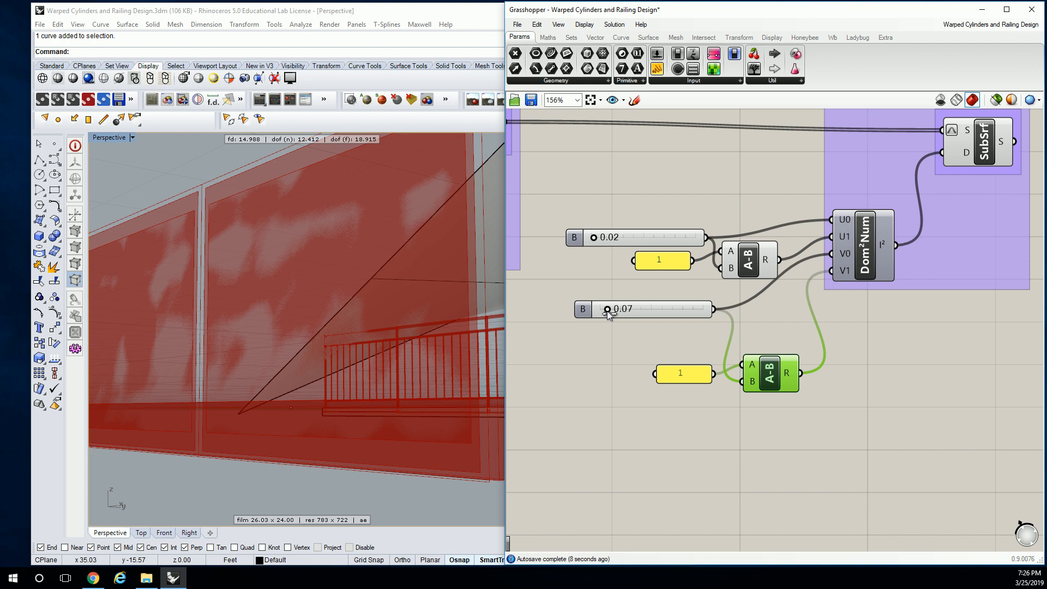
left_click(748, 263)
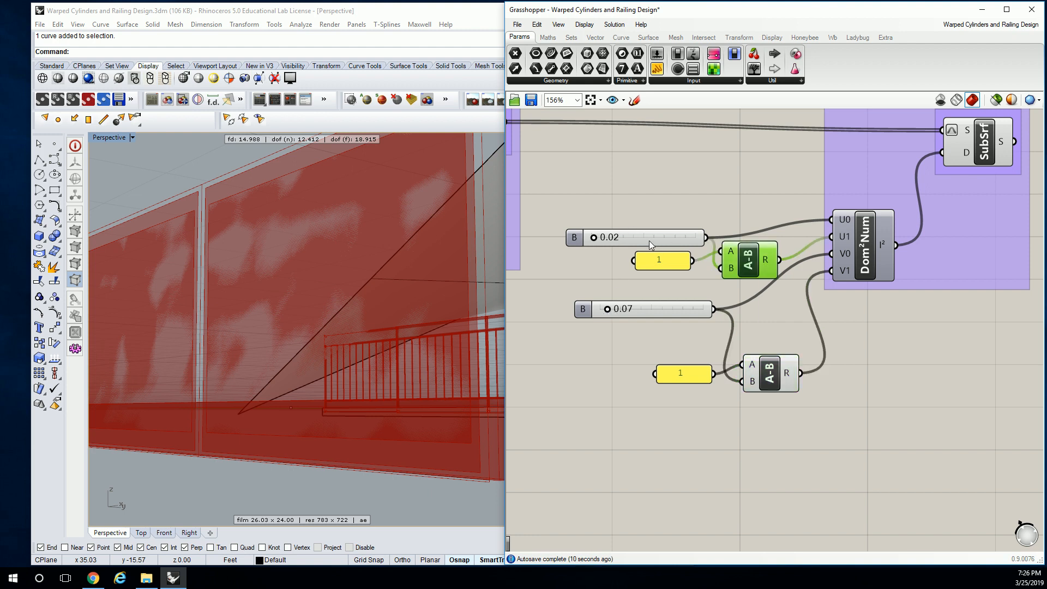
left_click_drag(595, 238, 595, 237)
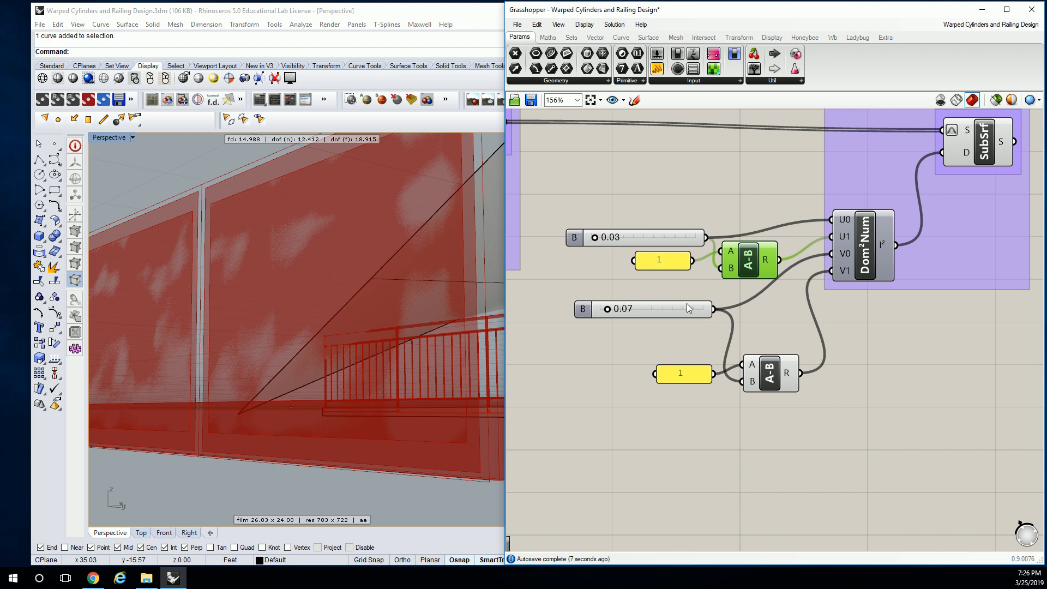
- Replace the V-direction subtraction and its panel with a copy of the V slider wired to V1, set to 0.17
left_click(675, 313)
left_click_drag(892, 362, 639, 400)
key("Delete")
left_click(677, 313)
key("ctrl+c")
key("ctrl+v")
left_click_drag(689, 319, 823, 270)
left_click_drag(631, 341, 633, 341)
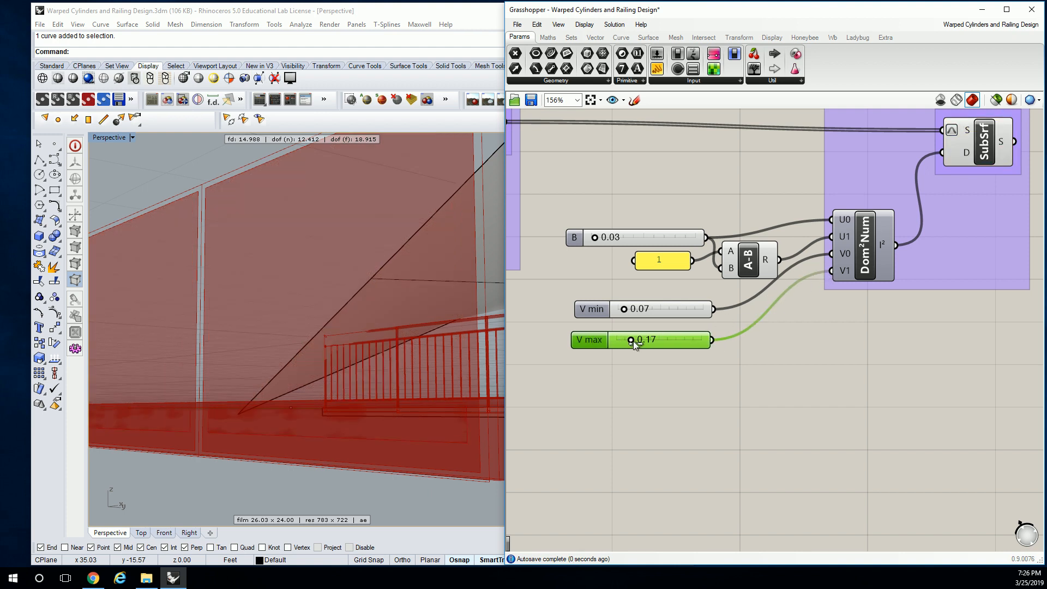
- Highlight the second SubSrf, and set its domain's V min to 0.02 and U border slider to 0.05
left_click(970, 152)
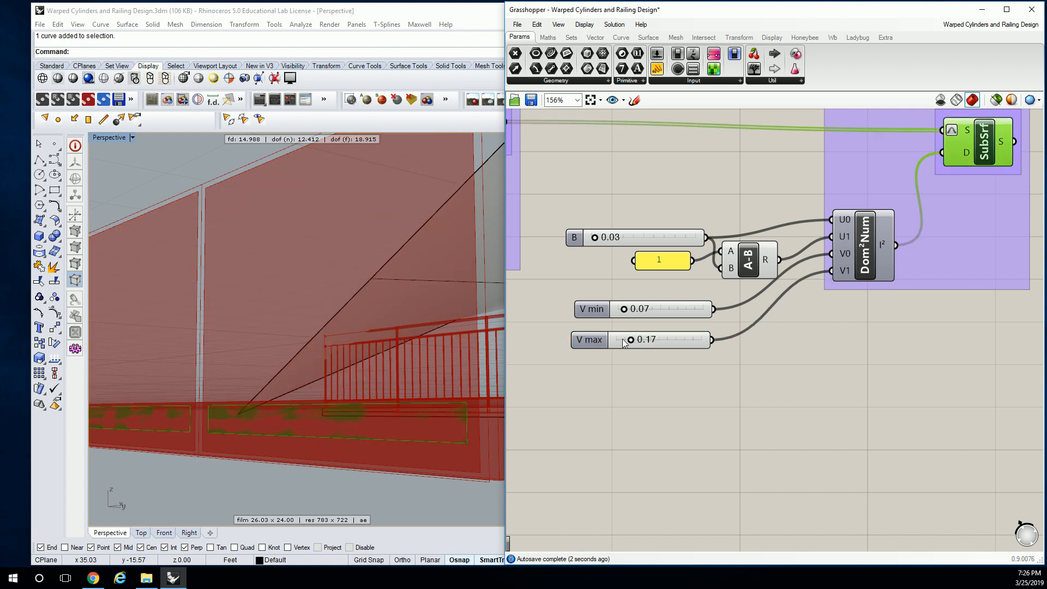
left_click(608, 308)
left_click(966, 151)
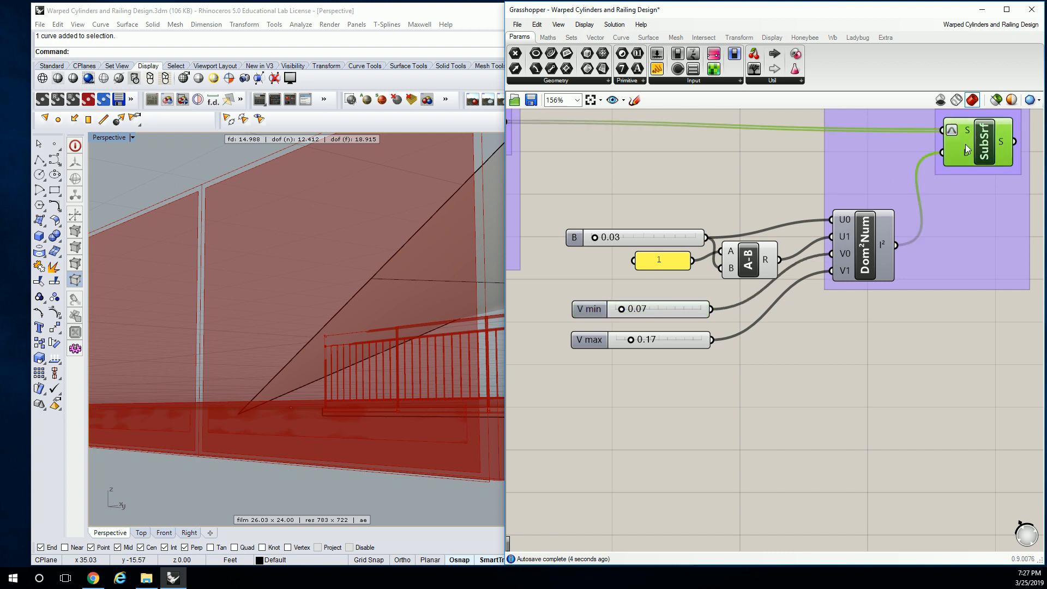
left_click_drag(623, 310, 617, 314)
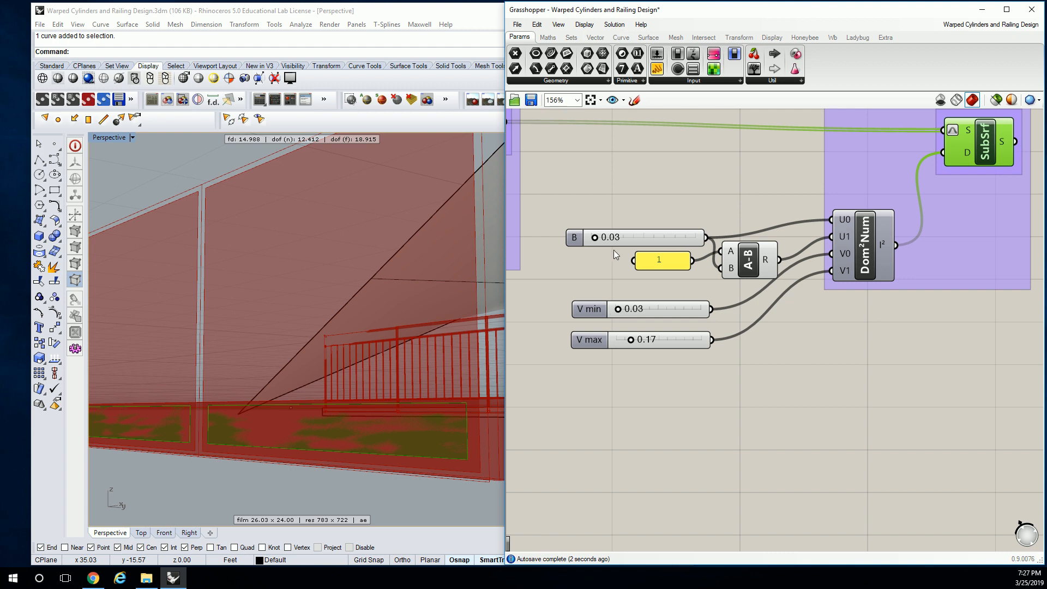
left_click_drag(594, 240, 596, 240)
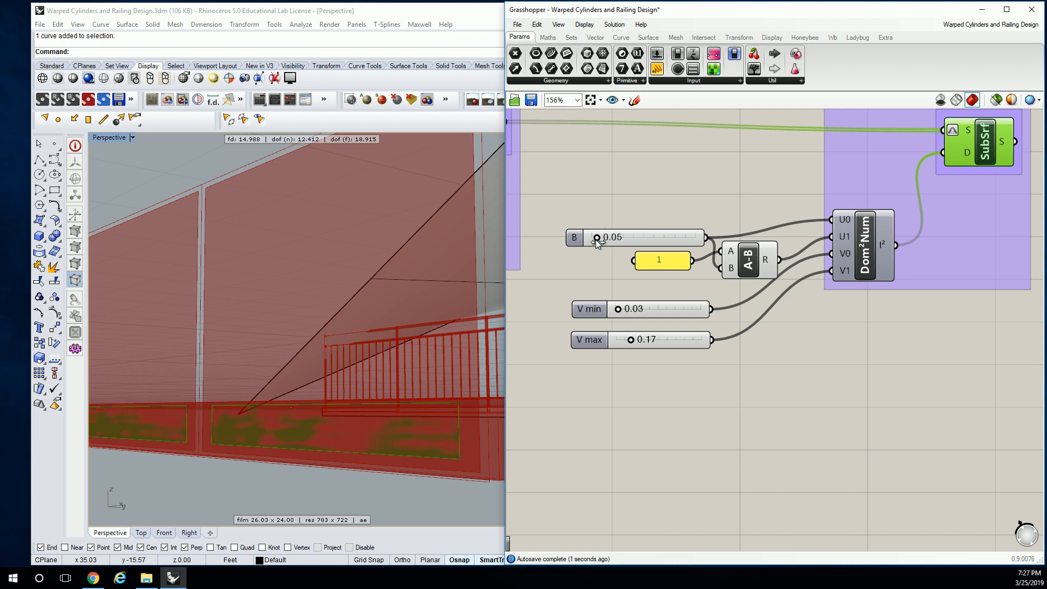
right_click_drag(376, 440, 322, 405)
left_click_drag(618, 309, 616, 310)
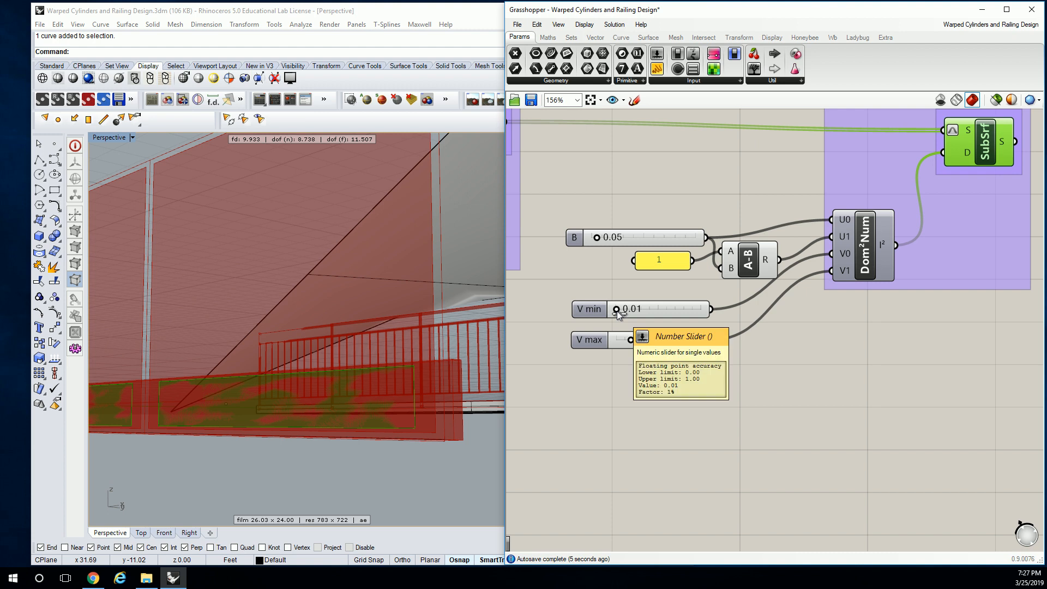
left_click_drag(616, 310, 617, 311)
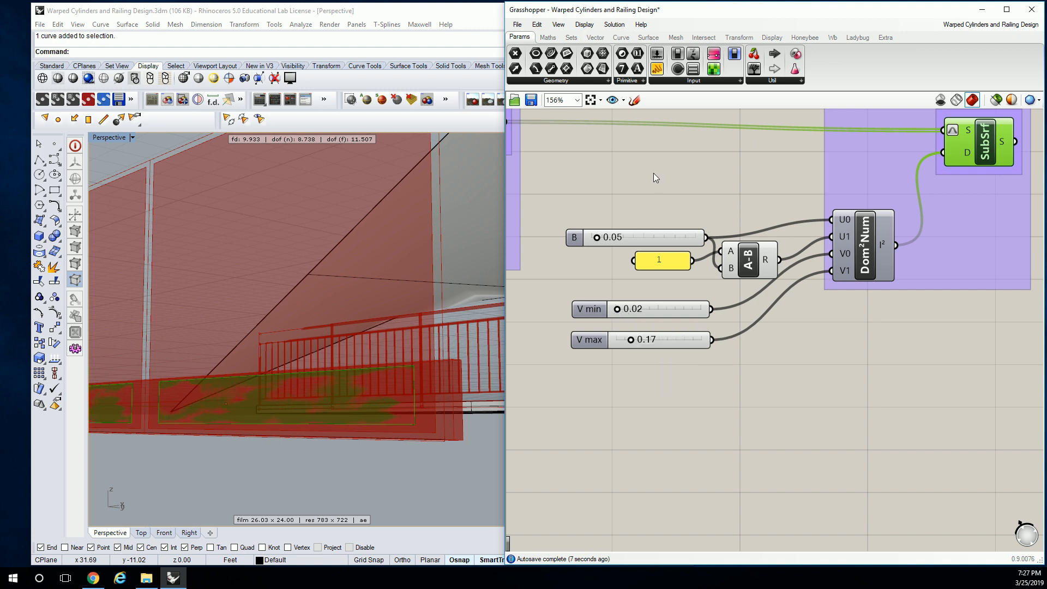
- Set the V border slider of the first Construct Domain² setup to 0.01
right_click_drag(647, 117, 790, 300)
scroll(790, 300, "down", 3)
right_click_drag(642, 283, 859, 277)
scroll(667, 284, "up", 2)
right_click_drag(654, 320, 679, 299)
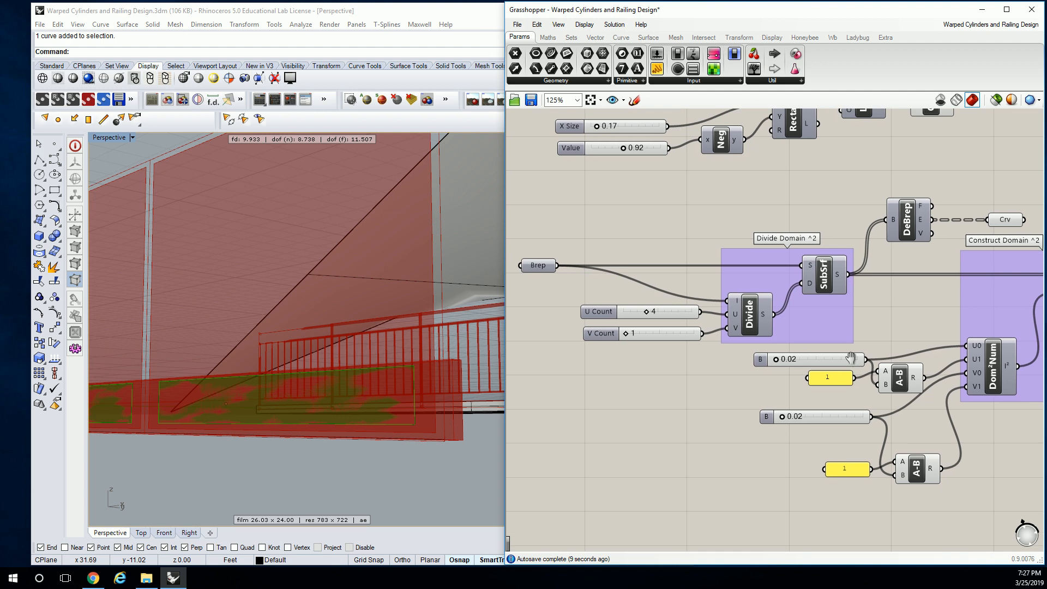
right_click_drag(853, 363, 704, 345)
scroll(704, 345, "up", 3)
left_click_drag(702, 345, 690, 350)
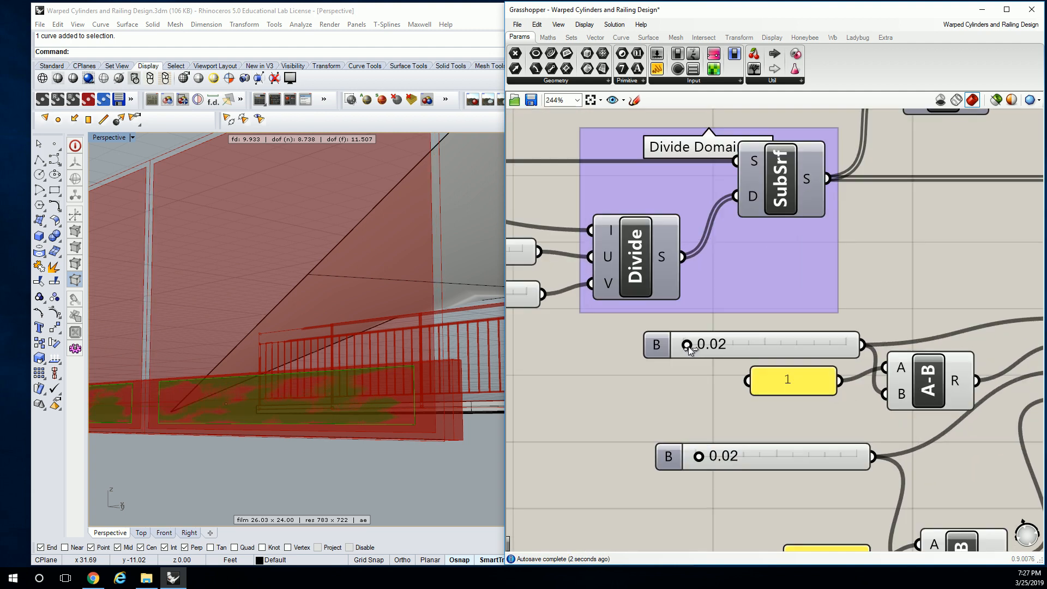
left_click(700, 458)
left_click_drag(700, 458, 699, 460)
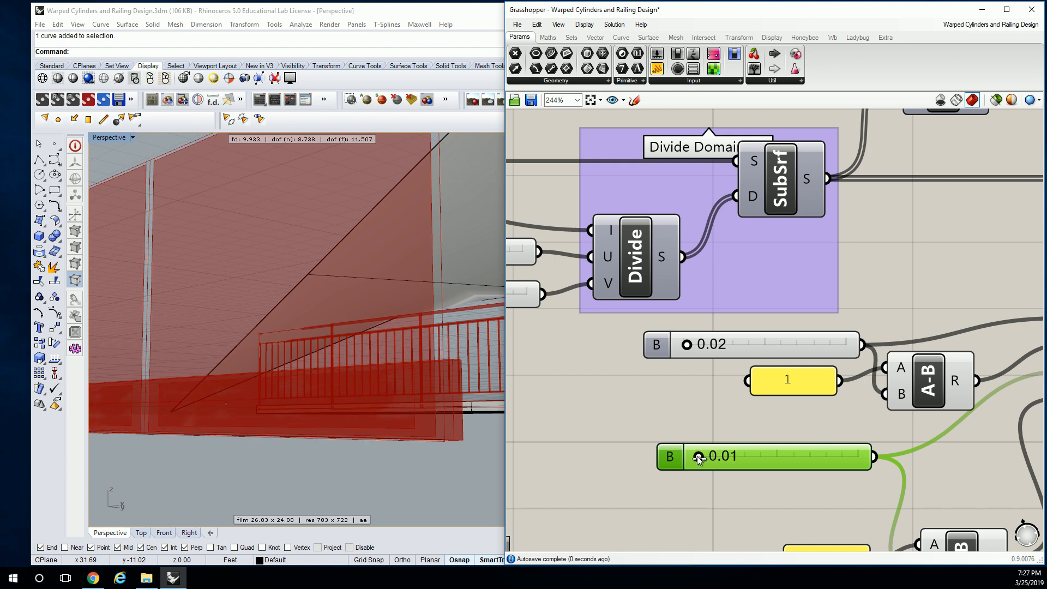
- Select the last SubSrf to highlight its trimmed strips in the Rhino perspective view
left_click(446, 469)
left_click(863, 270)
scroll(863, 269, "down", 4)
right_click_drag(955, 258, 656, 304)
scroll(901, 268, "up", 2)
right_click_drag(578, 249, 809, 251)
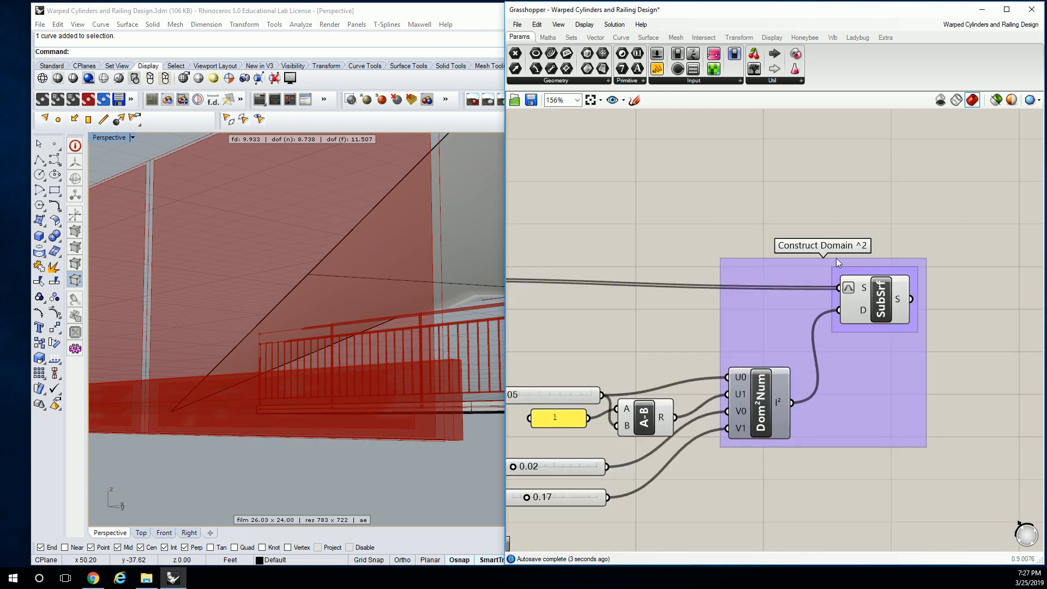
left_click(880, 298)
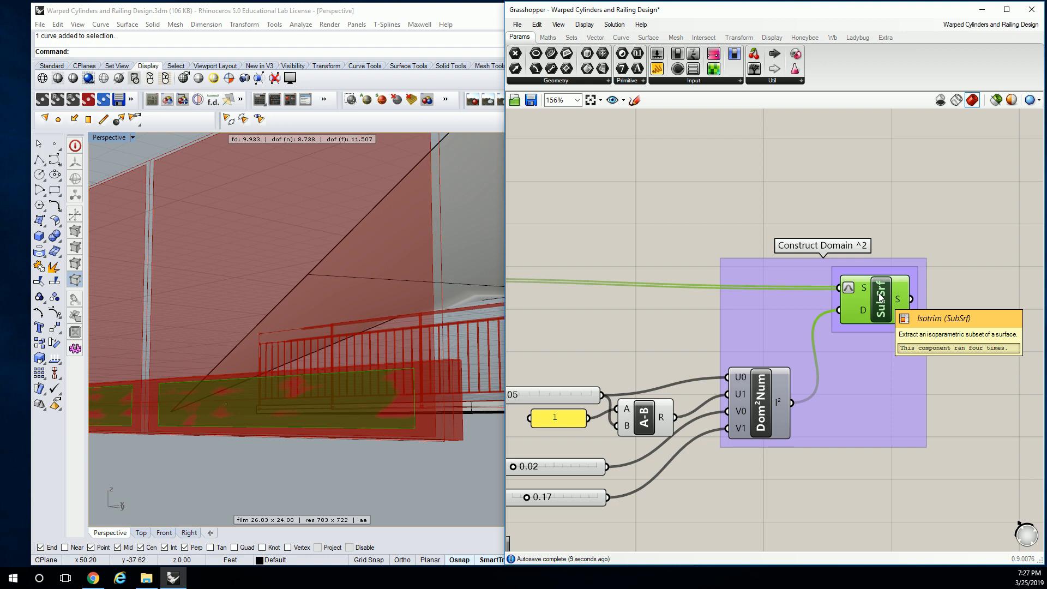
scroll(841, 201, "down", 3)
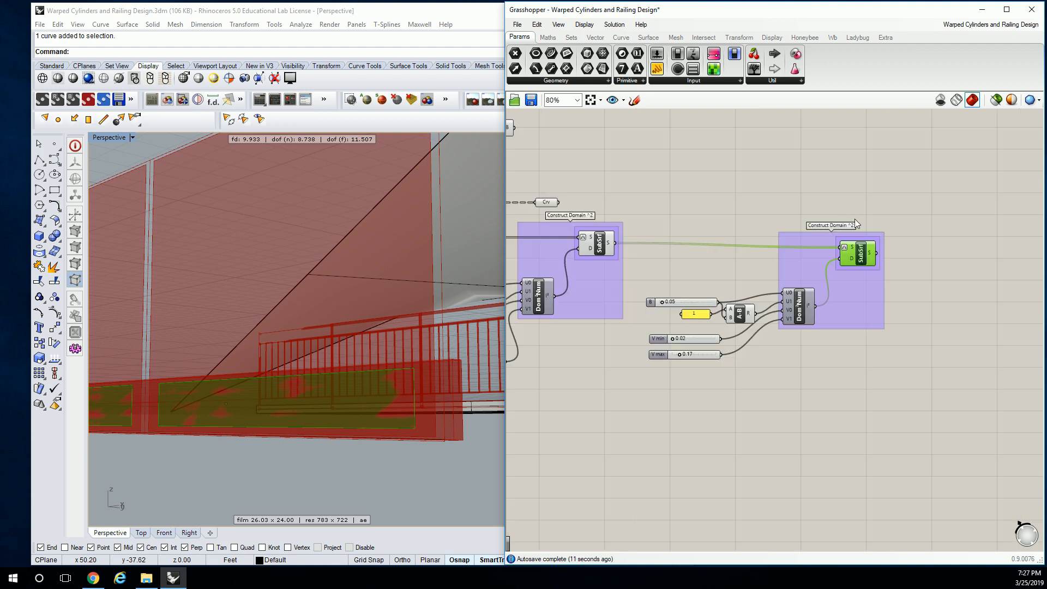
- Add a Deconstruct Brep component and feed it the surface output of the last SubSrf
scroll(720, 255, "up", 2)
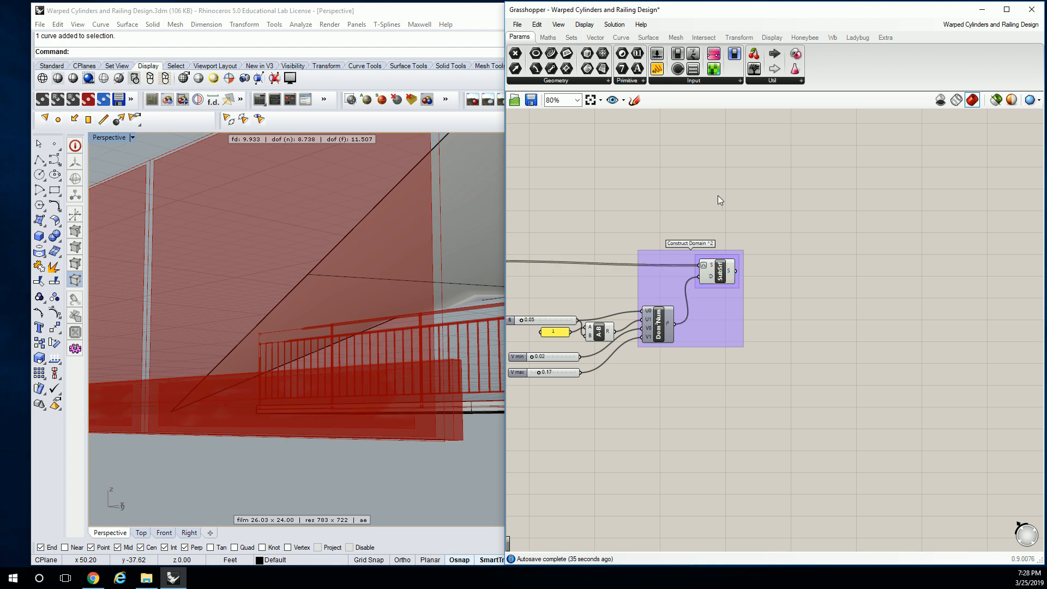
left_click(709, 223)
left_click(649, 37)
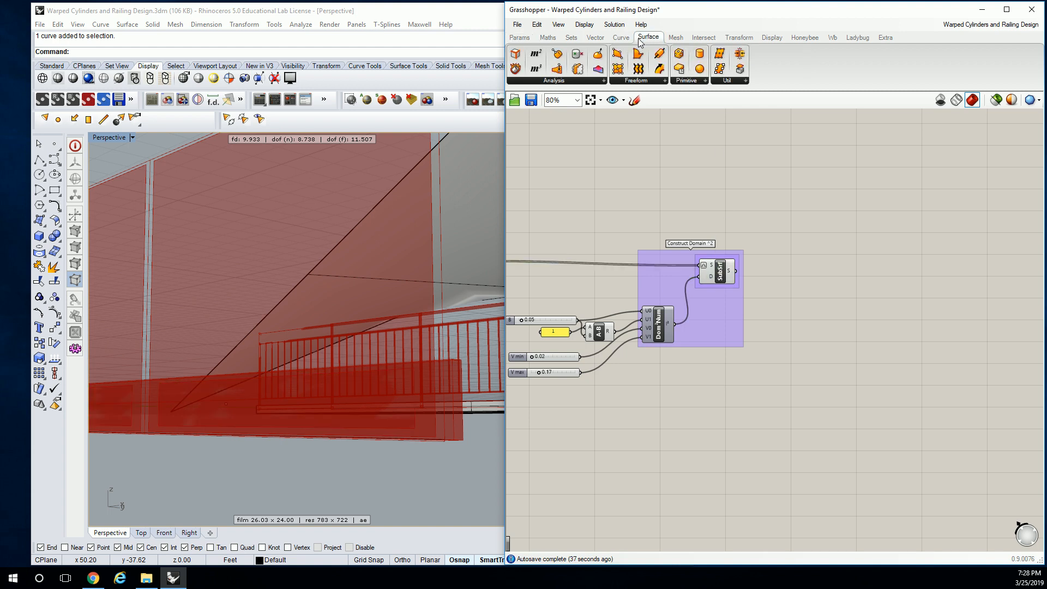
left_click_drag(515, 68, 787, 273)
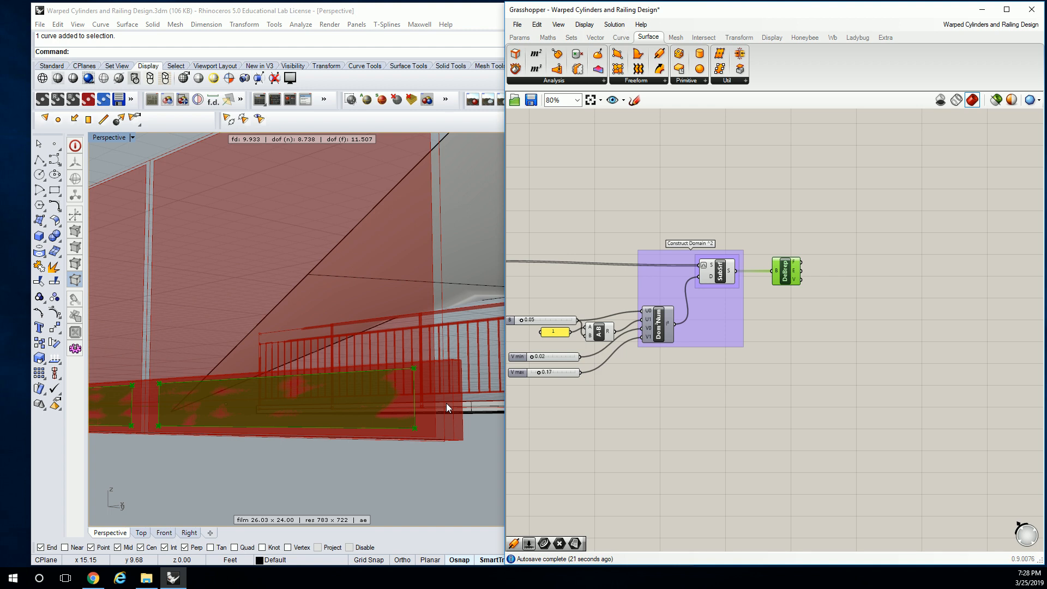
- Inspect the Faces, Edges and Vertices outputs of Deconstruct Brep and highlight the component's geometry in Rhino
scroll(795, 286, "up", 4)
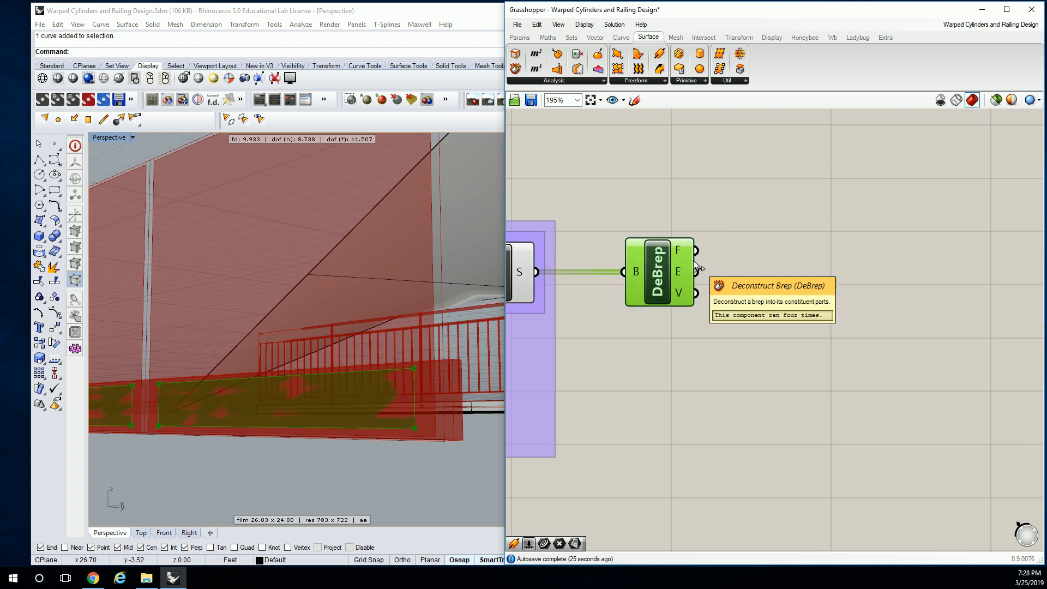
mouse_move(683, 250)
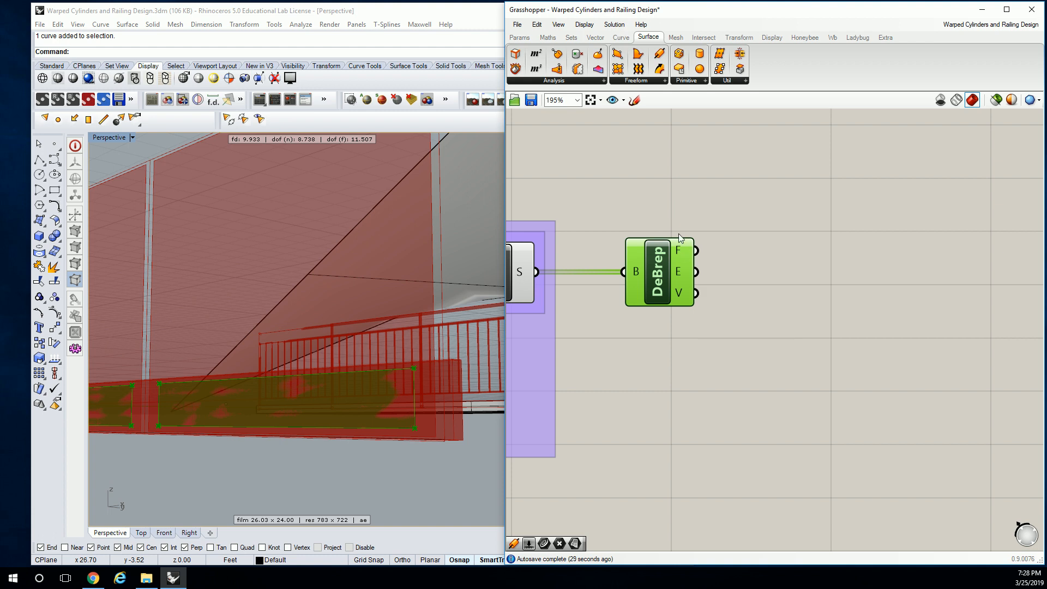
left_click(682, 227)
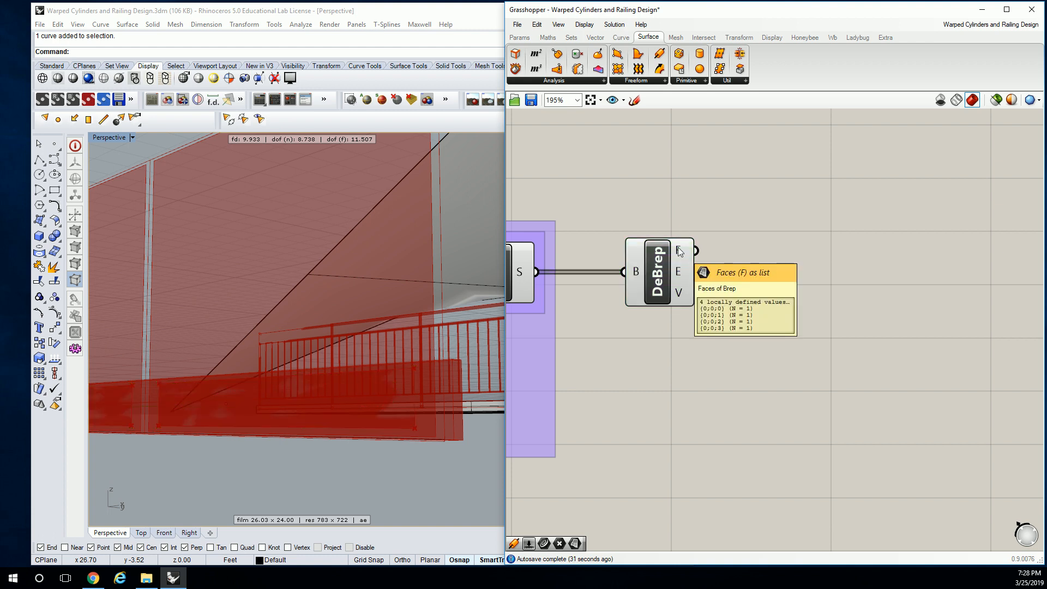
mouse_move(683, 274)
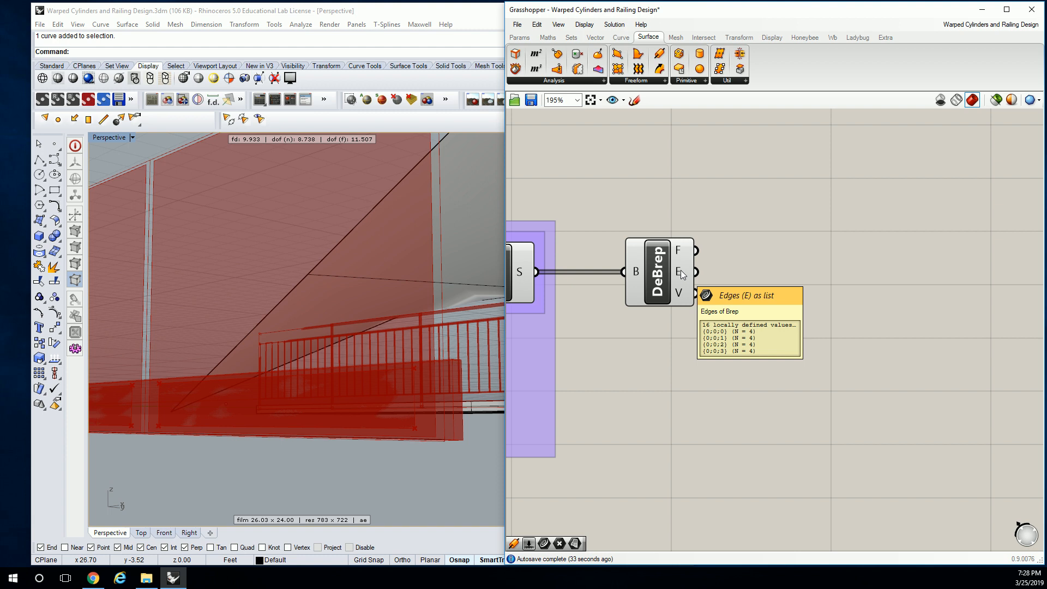
mouse_move(681, 294)
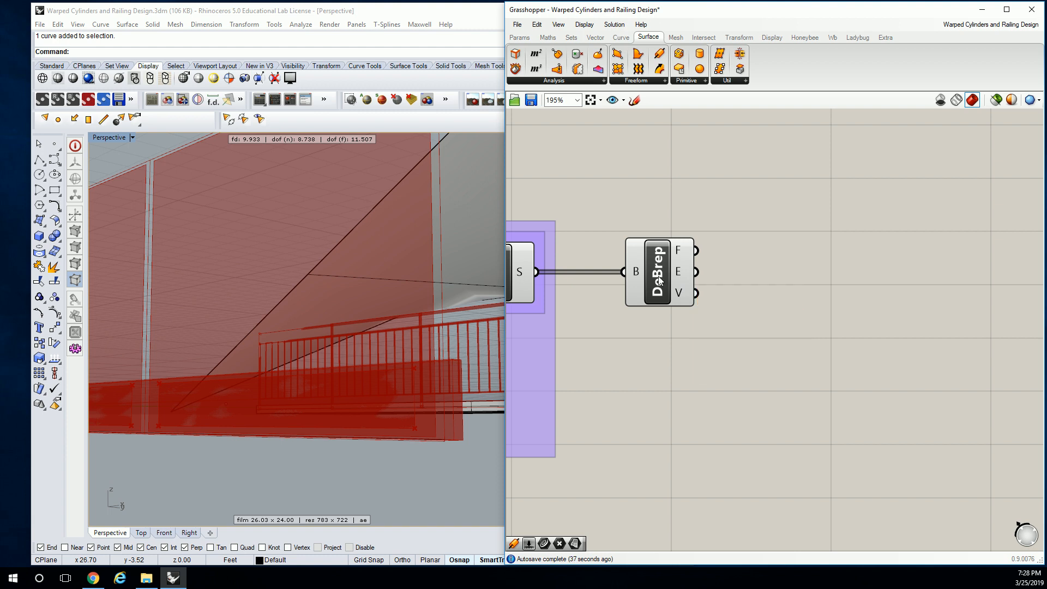
left_click(657, 281)
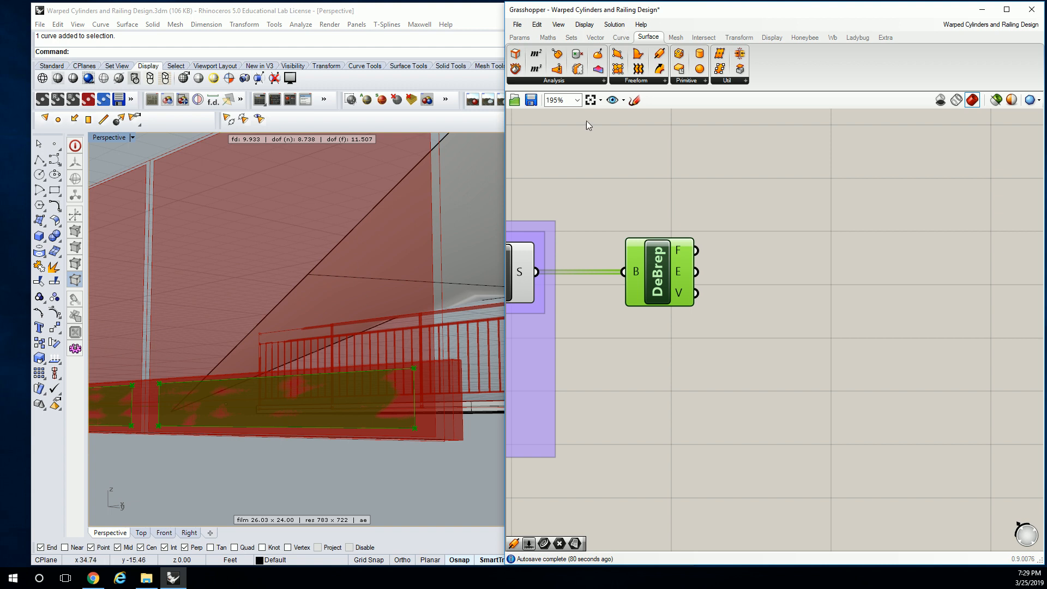
- Add an unconnected Divide Curve component to the canvas, above and beyond Deconstruct Brep
left_click(725, 131)
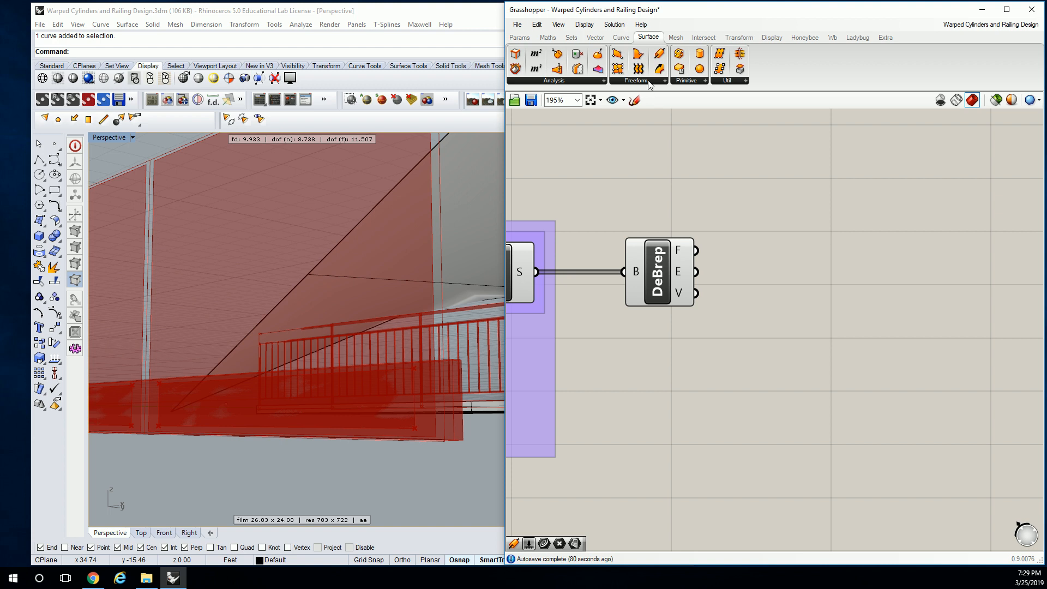
left_click(625, 41)
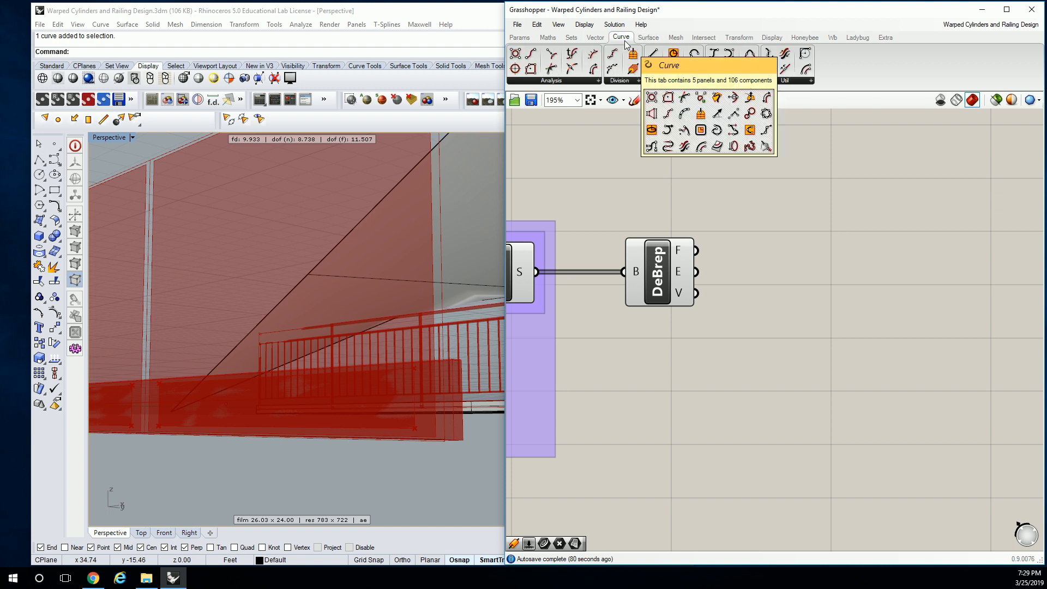
left_click(622, 81)
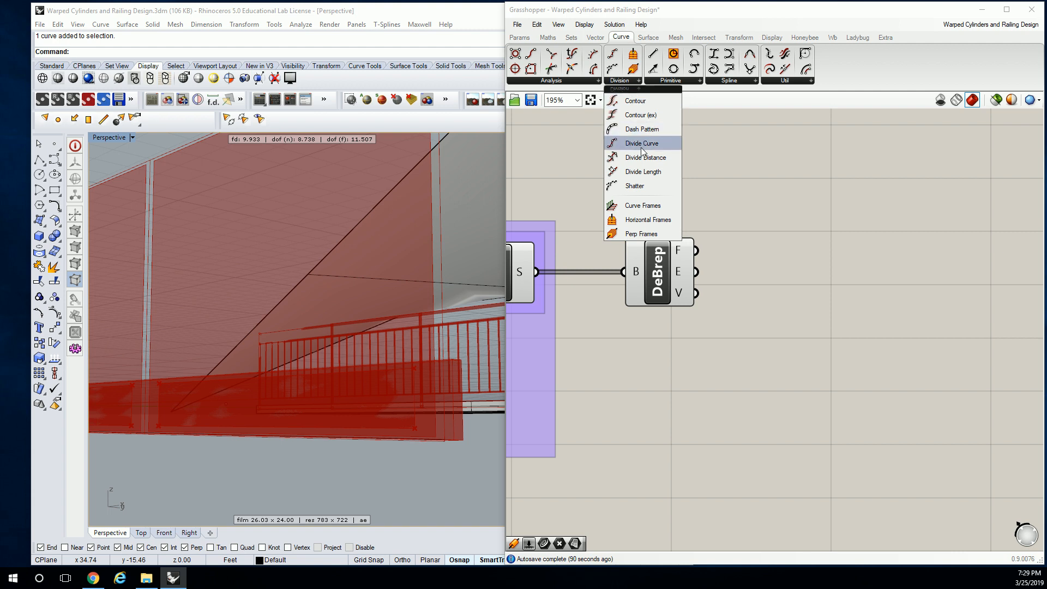
left_click_drag(642, 144, 898, 187)
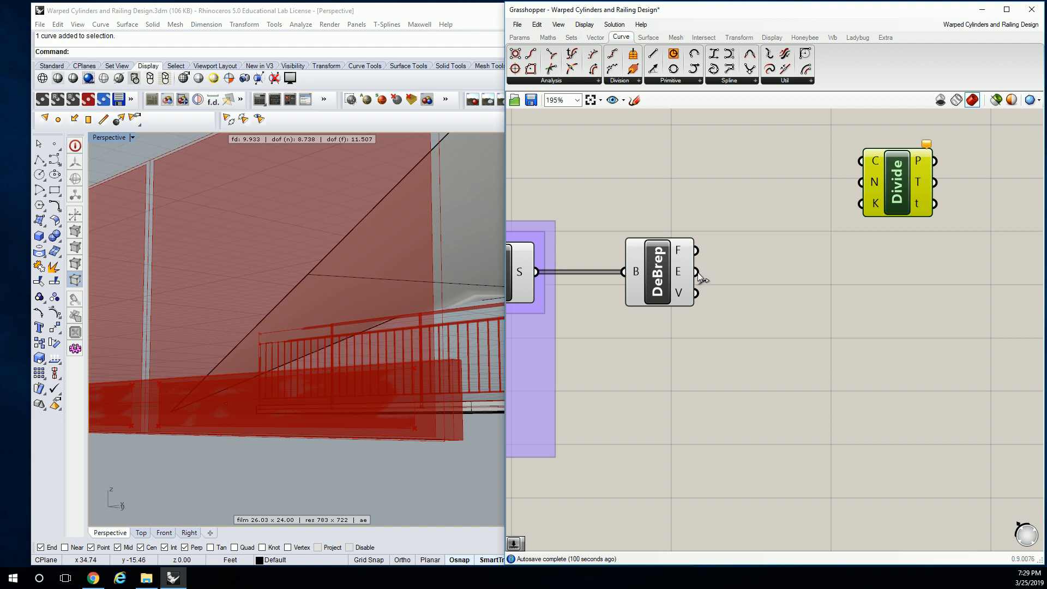
right_click_drag(742, 257, 692, 305)
scroll(746, 270, "down", 1)
left_click_drag(828, 238, 906, 212)
left_click(734, 210)
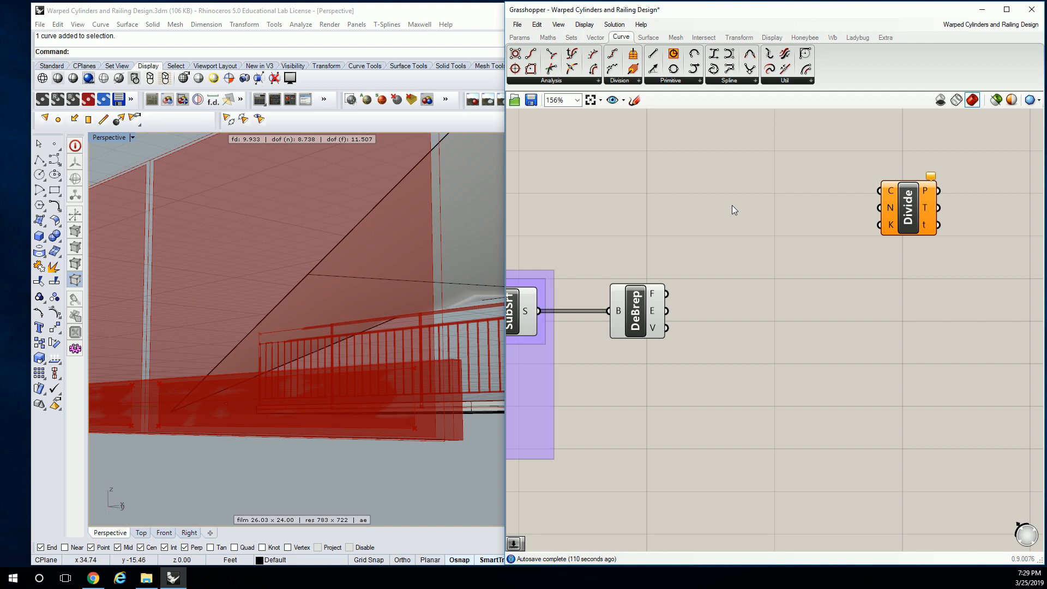
left_click_drag(905, 213, 919, 255)
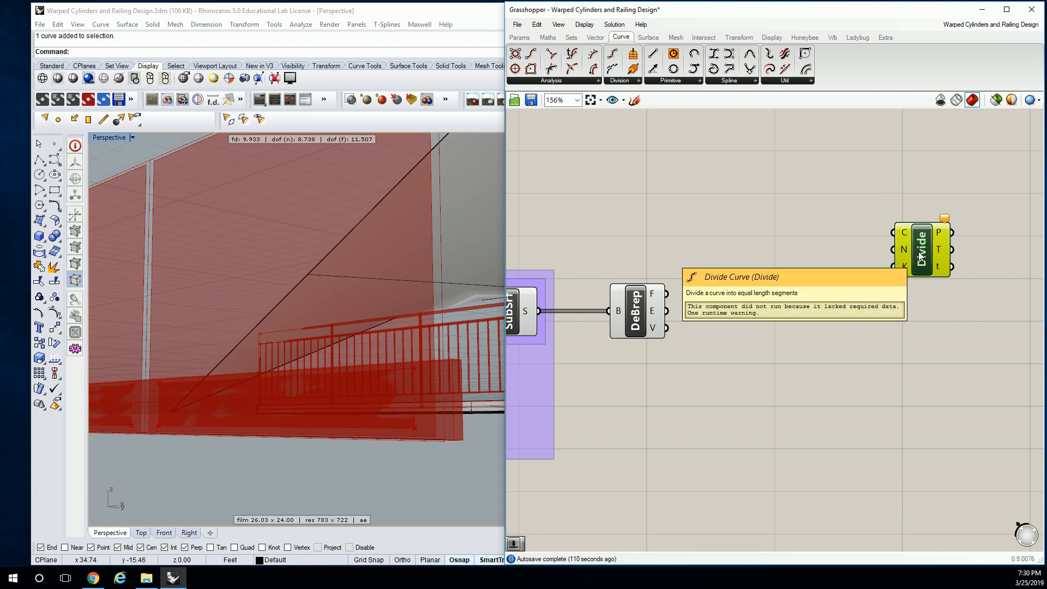
- Highlight the SubSrf feeding Deconstruct Brep and check the data in its Surface output
right_click_drag(655, 245, 940, 244)
scroll(984, 227, "down", 2)
left_click_drag(888, 200, 838, 301)
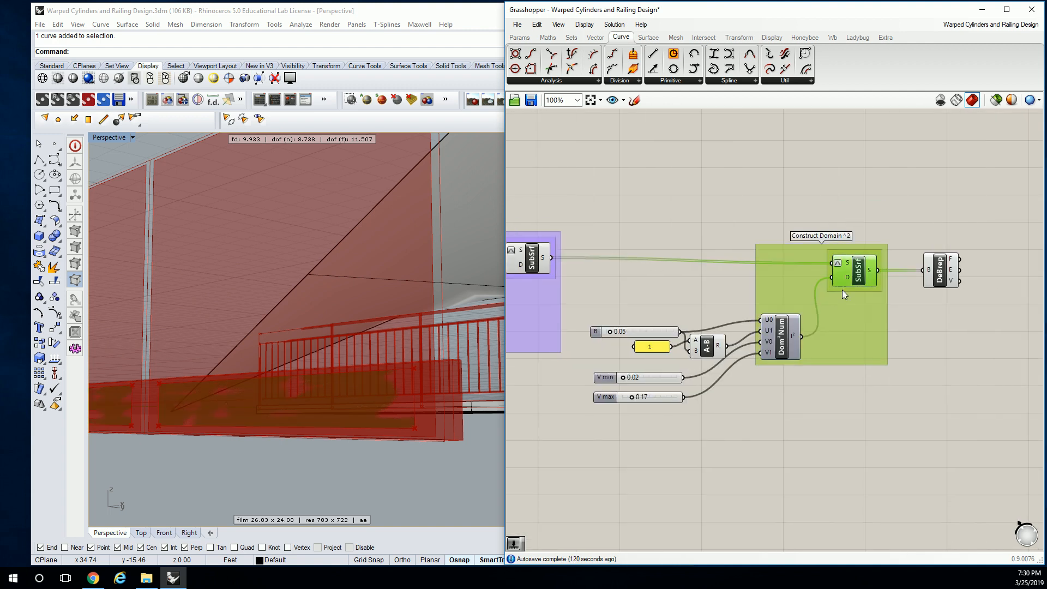
left_click(878, 189)
left_click(867, 270)
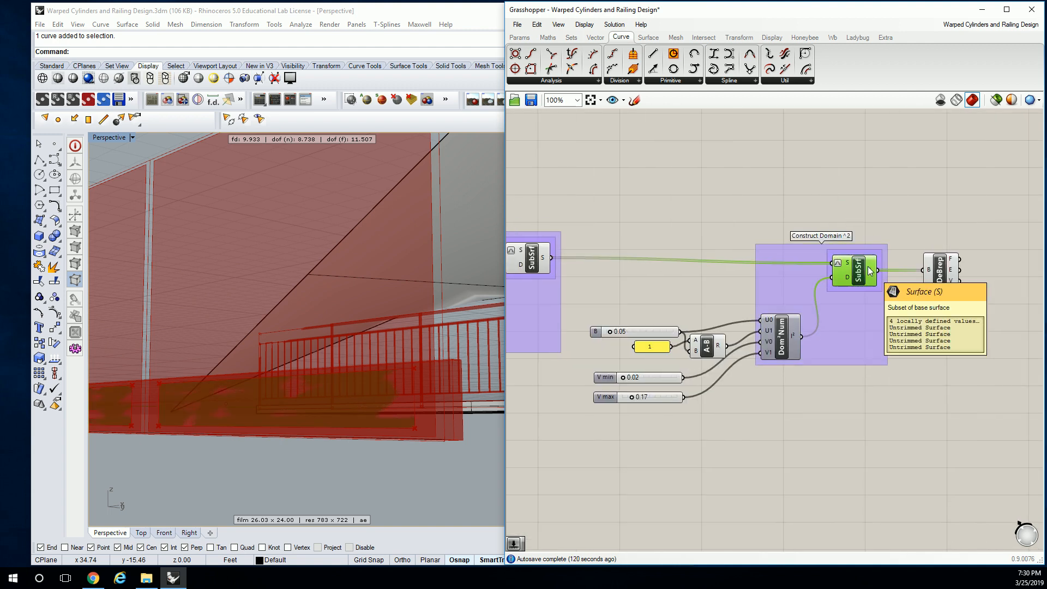